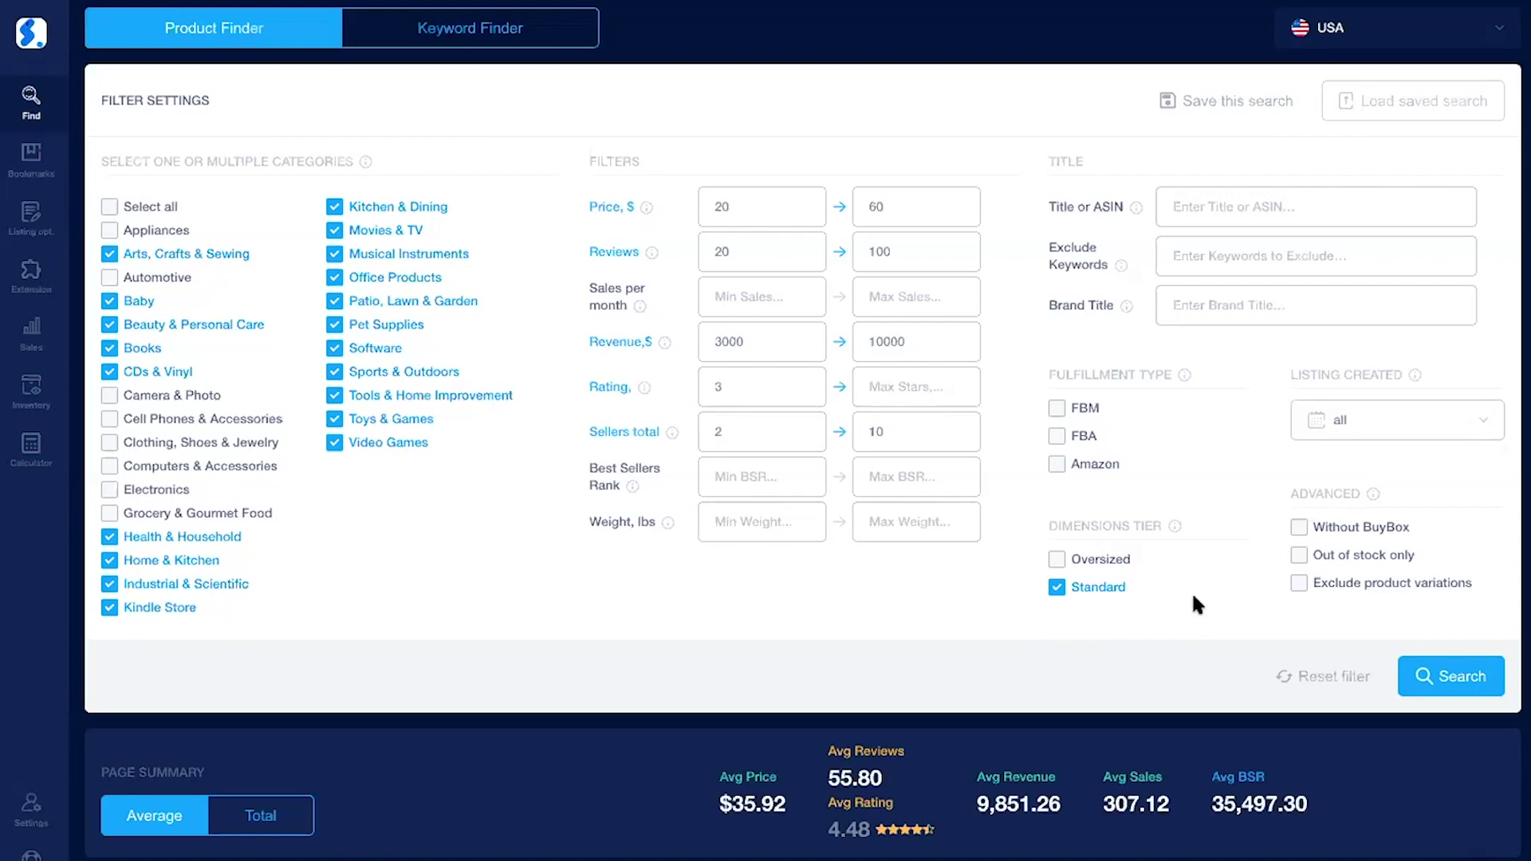
Run the product search with the current filter settings and examine the matching products' net, fees, sales and revenue.
{"action": "left_click", "coordinate": [1211, 253]}
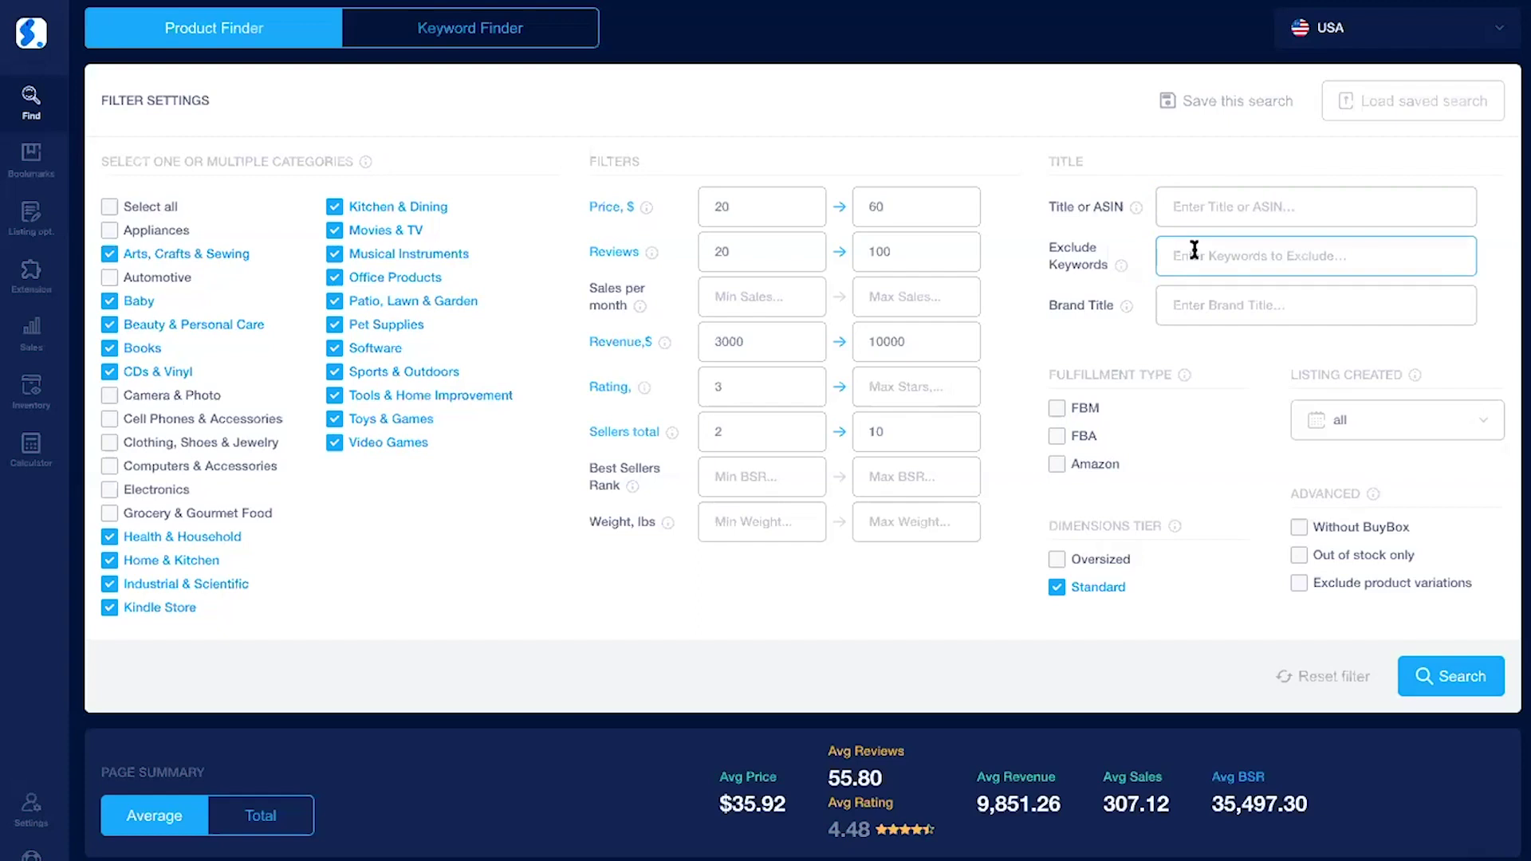
{"action": "left_click", "coordinate": [1433, 688]}
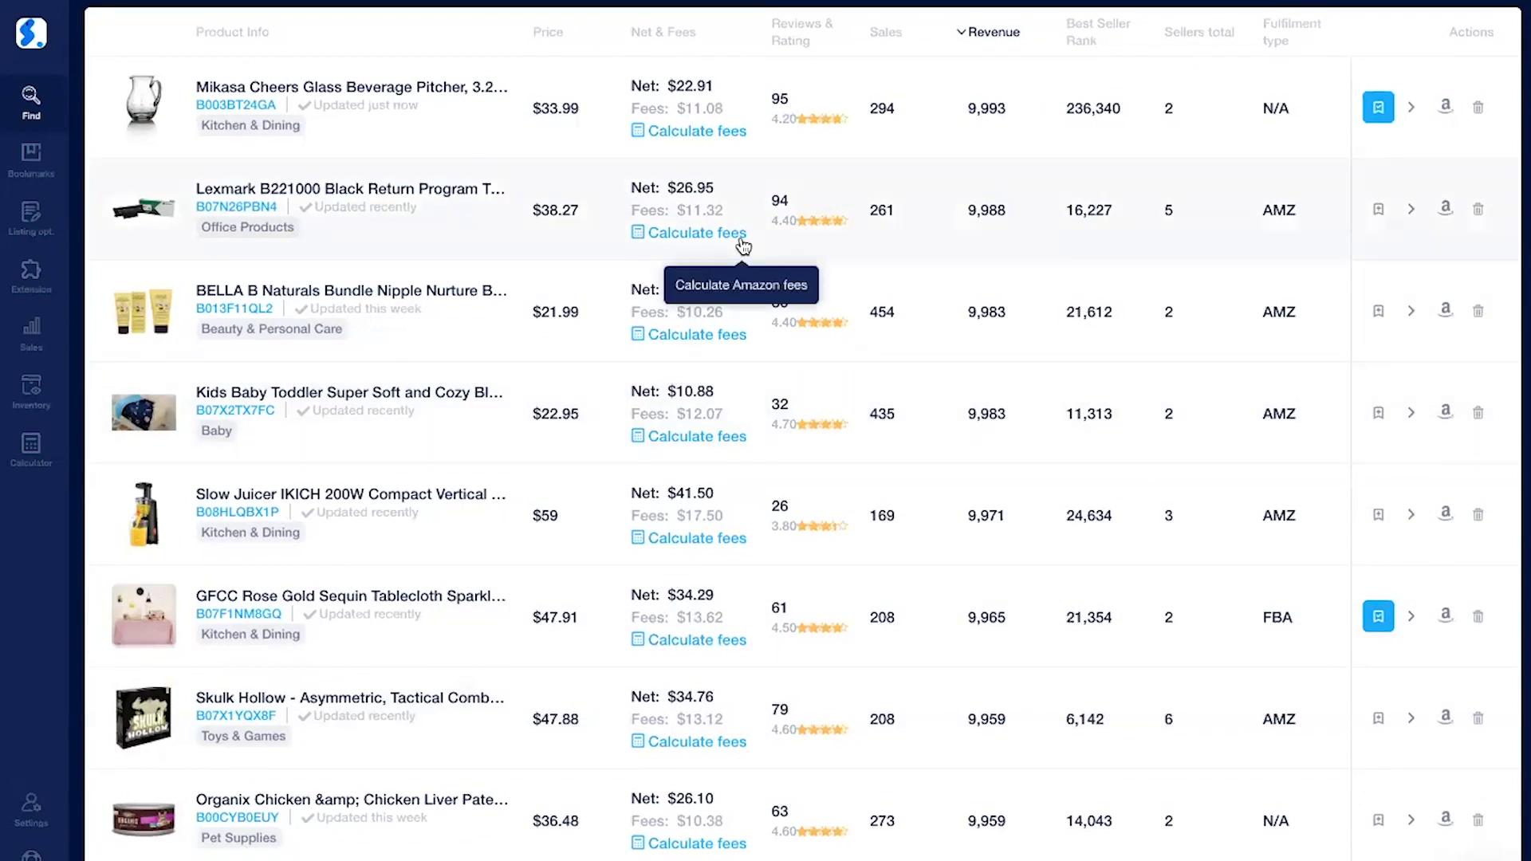
{"action": "scroll", "coordinate": [740, 239], "scroll_direction": "up", "scroll_amount": 2}
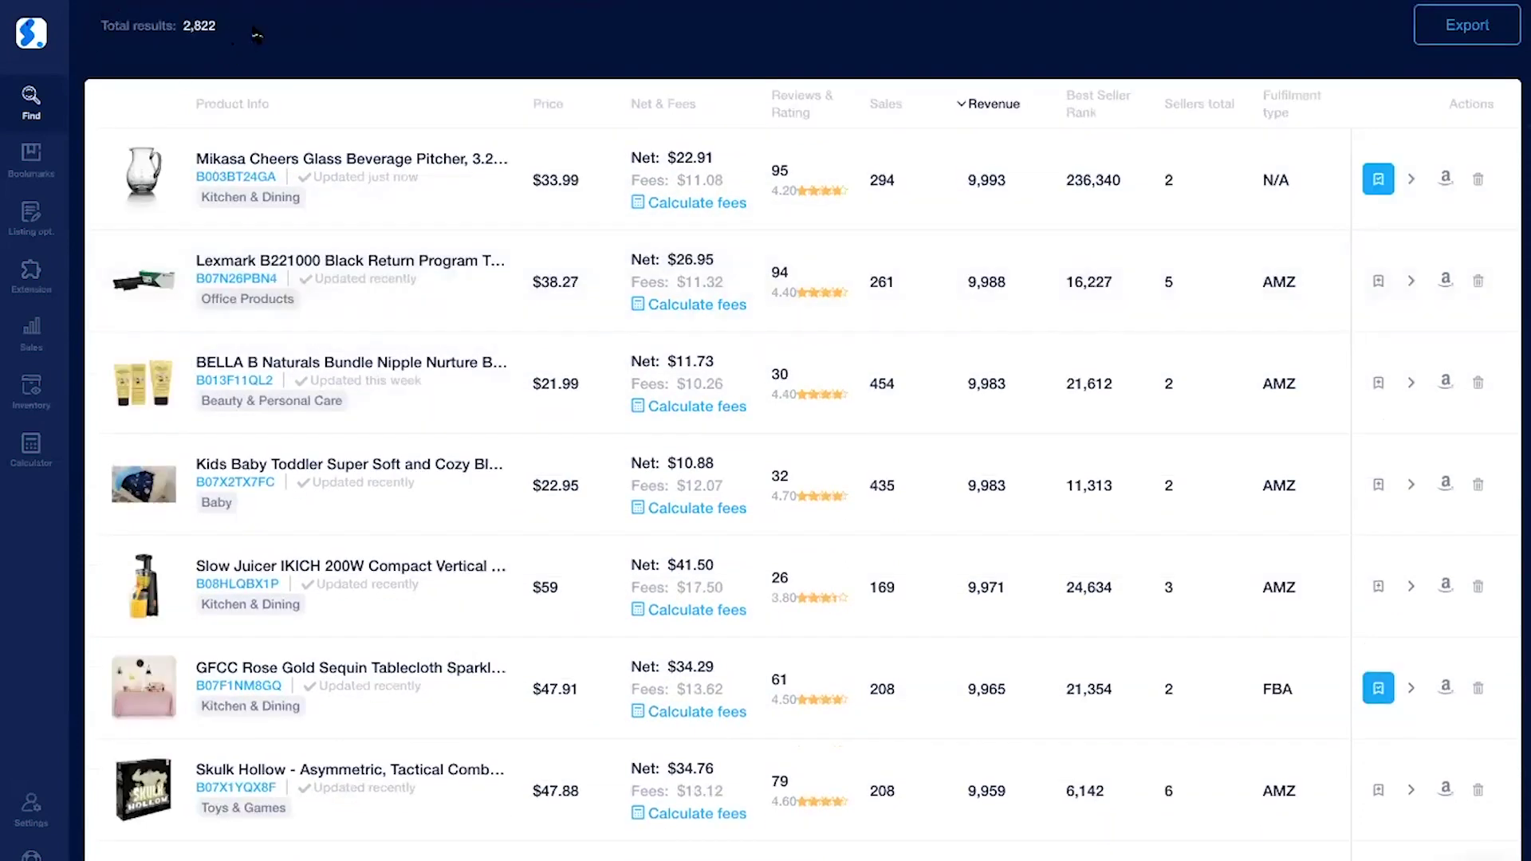
{"action": "scroll", "coordinate": [253, 34], "scroll_direction": "down", "scroll_amount": 1}
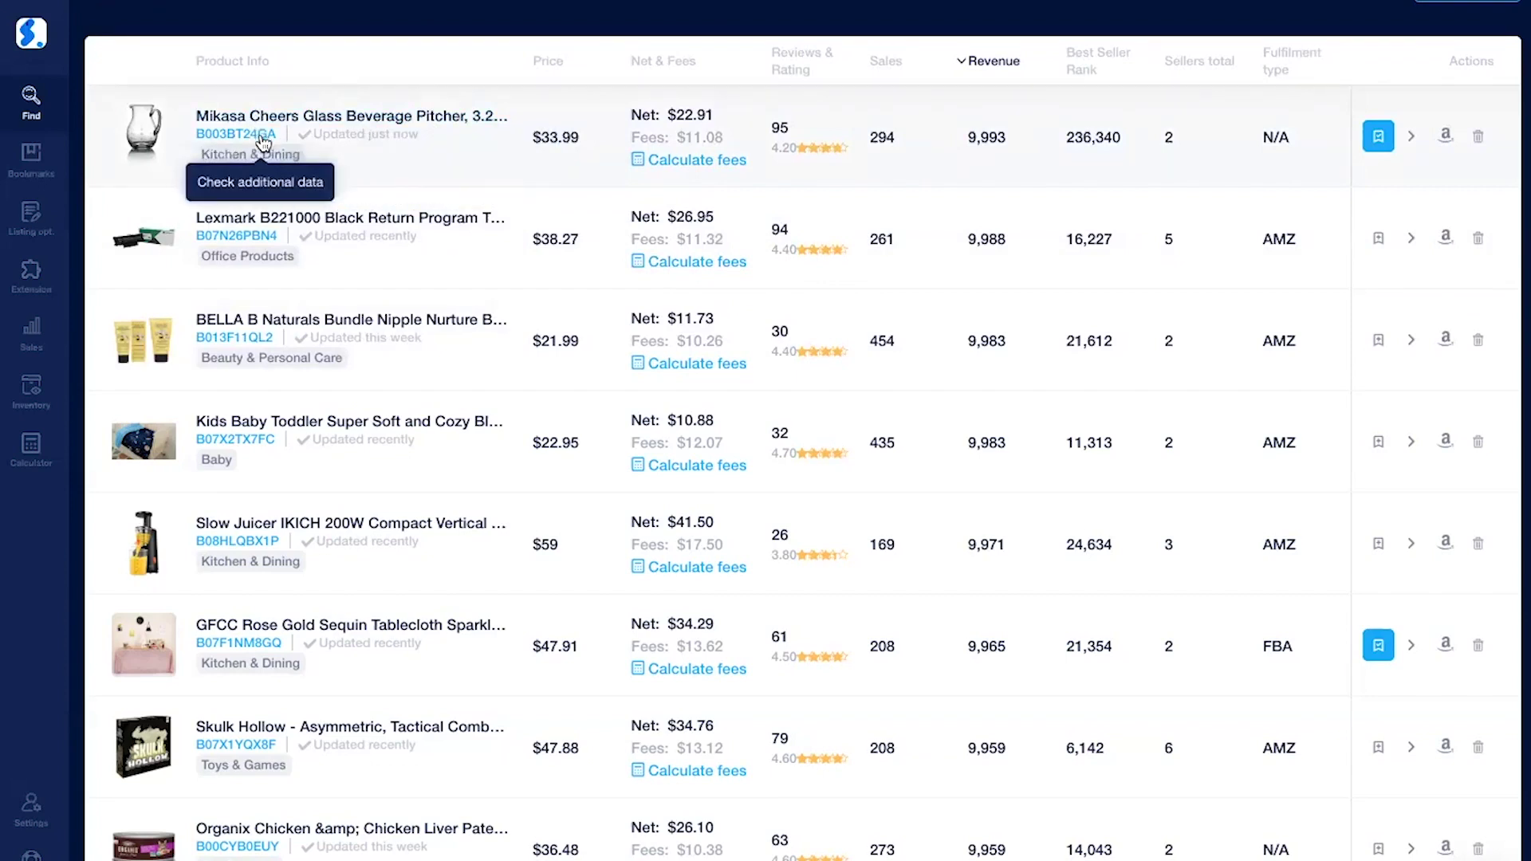
{"action": "mouse_move", "coordinate": [407, 137]}
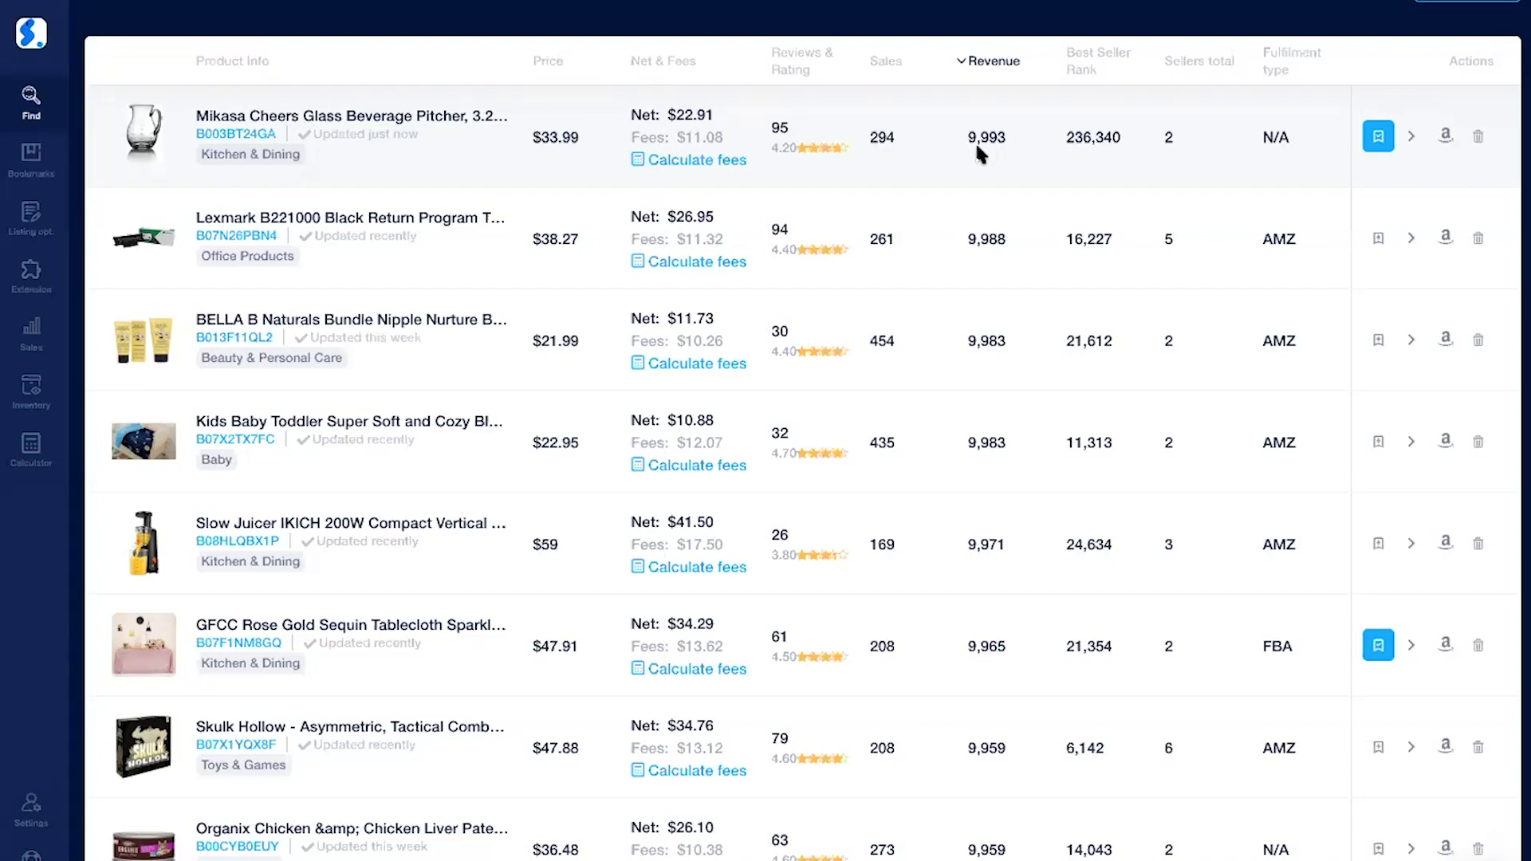
{"action": "scroll", "coordinate": [977, 147], "scroll_direction": "up", "scroll_amount": 1}
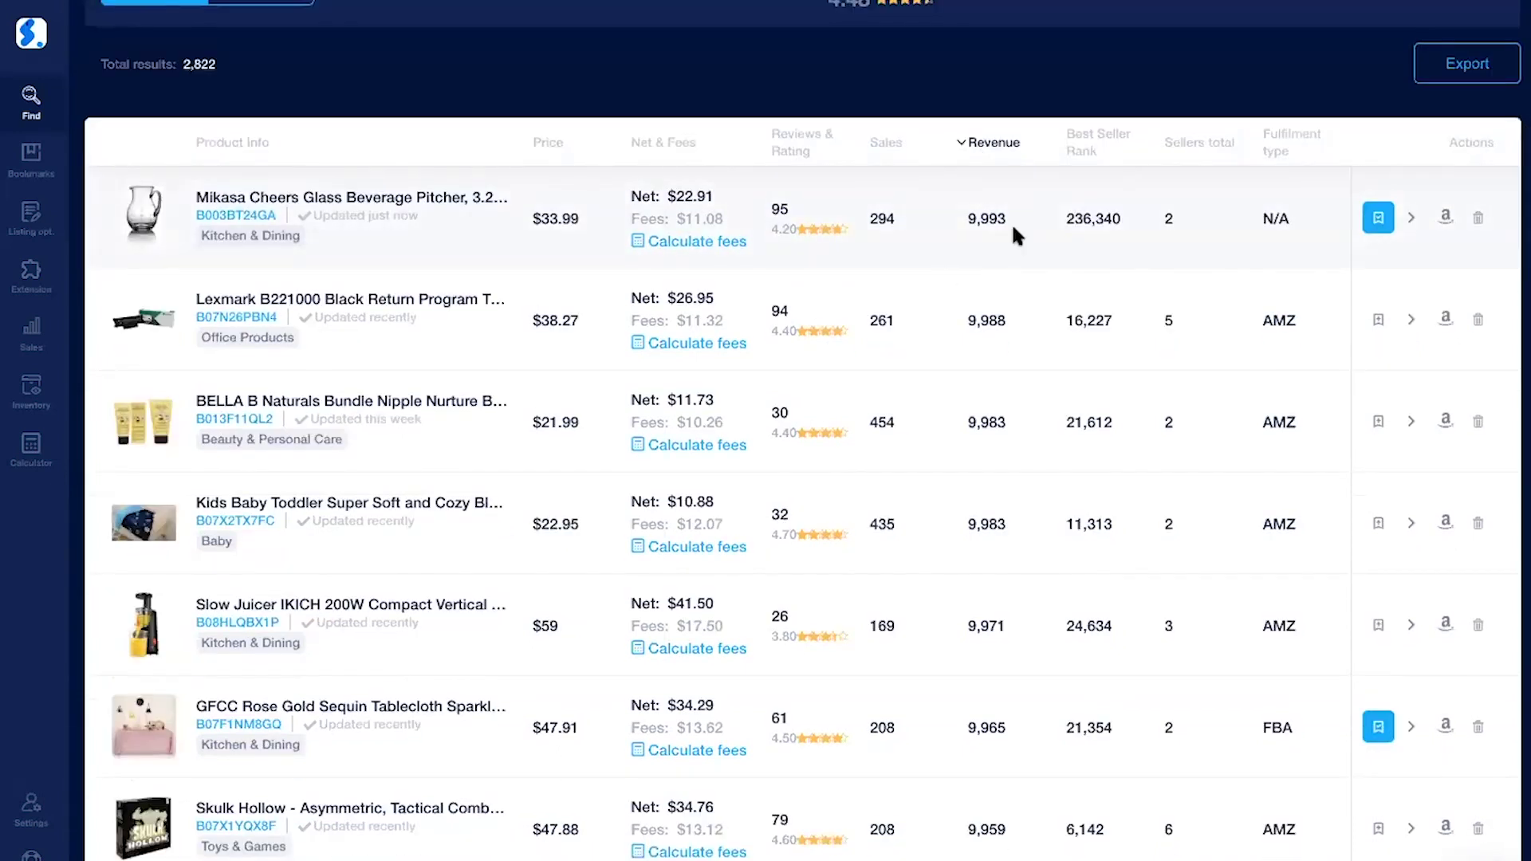
{"action": "scroll", "coordinate": [1010, 224], "scroll_direction": "down", "scroll_amount": 1}
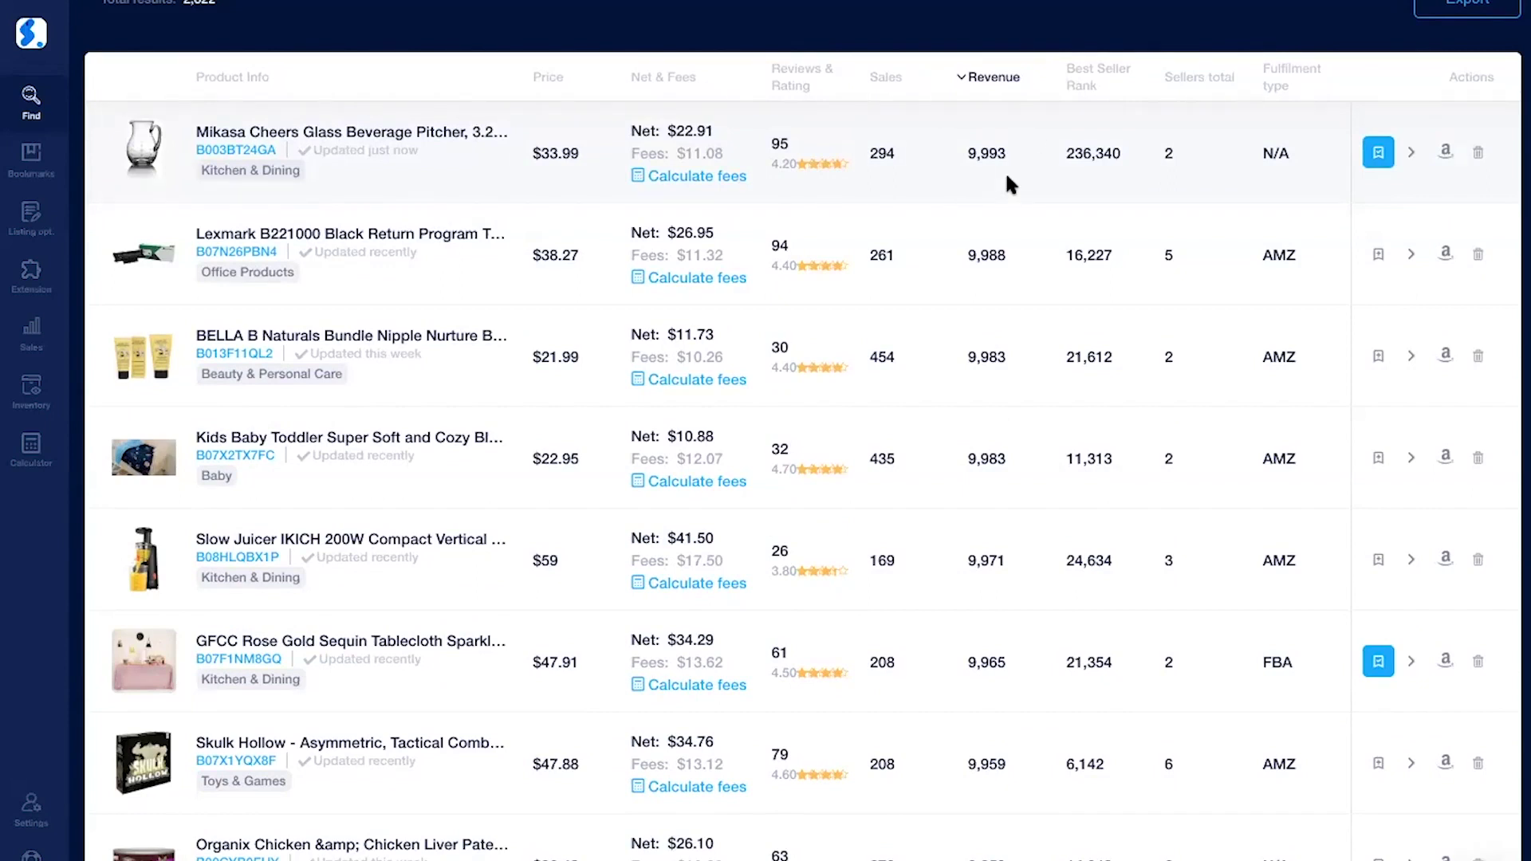
{"action": "scroll", "coordinate": [1008, 177], "scroll_direction": "down", "scroll_amount": 2}
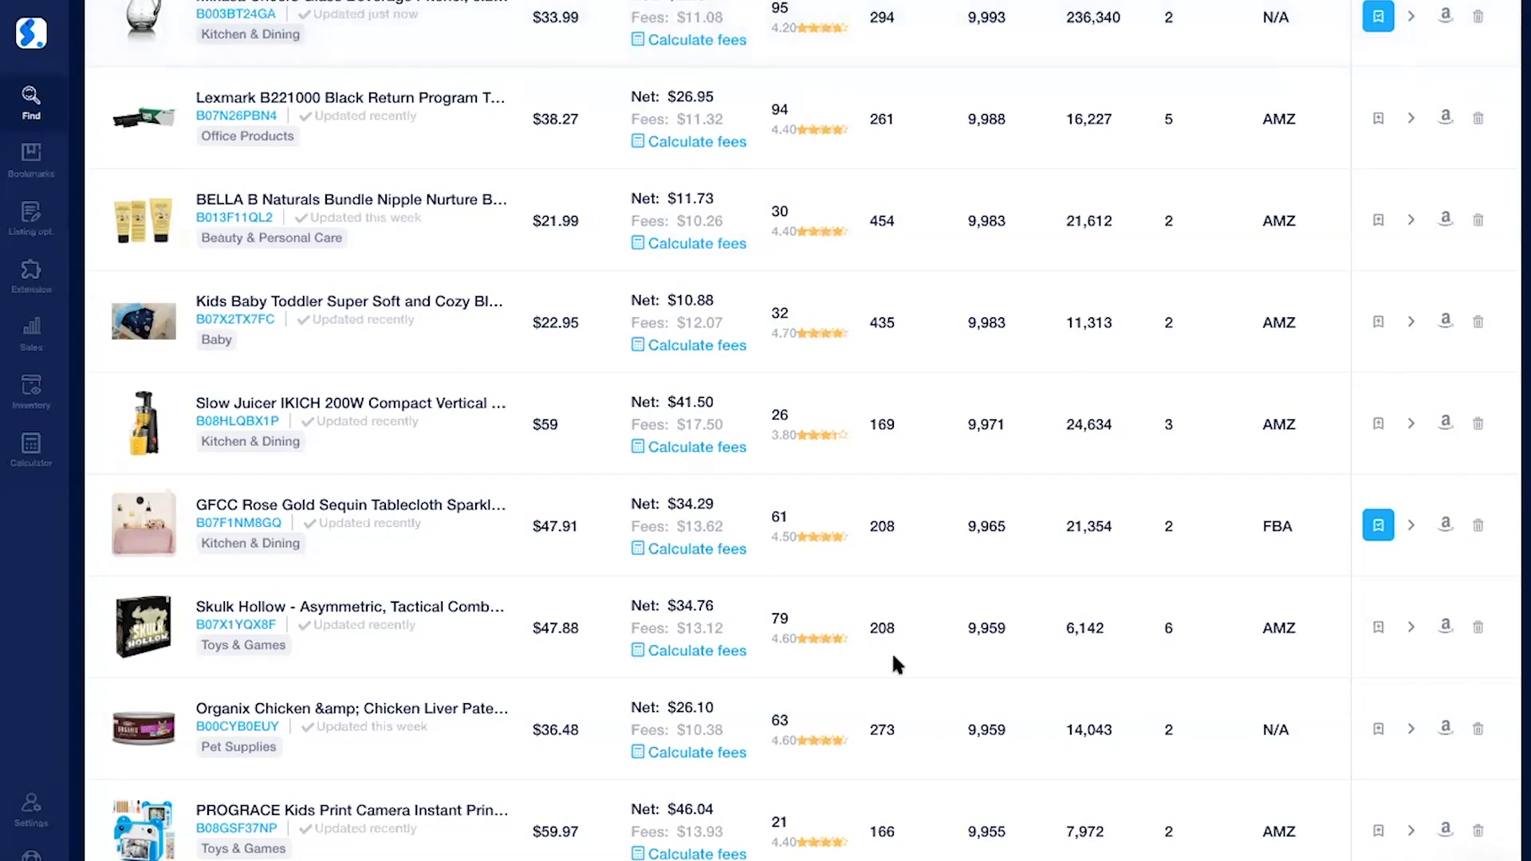
{"action": "scroll", "coordinate": [895, 662], "scroll_direction": "down", "scroll_amount": 1}
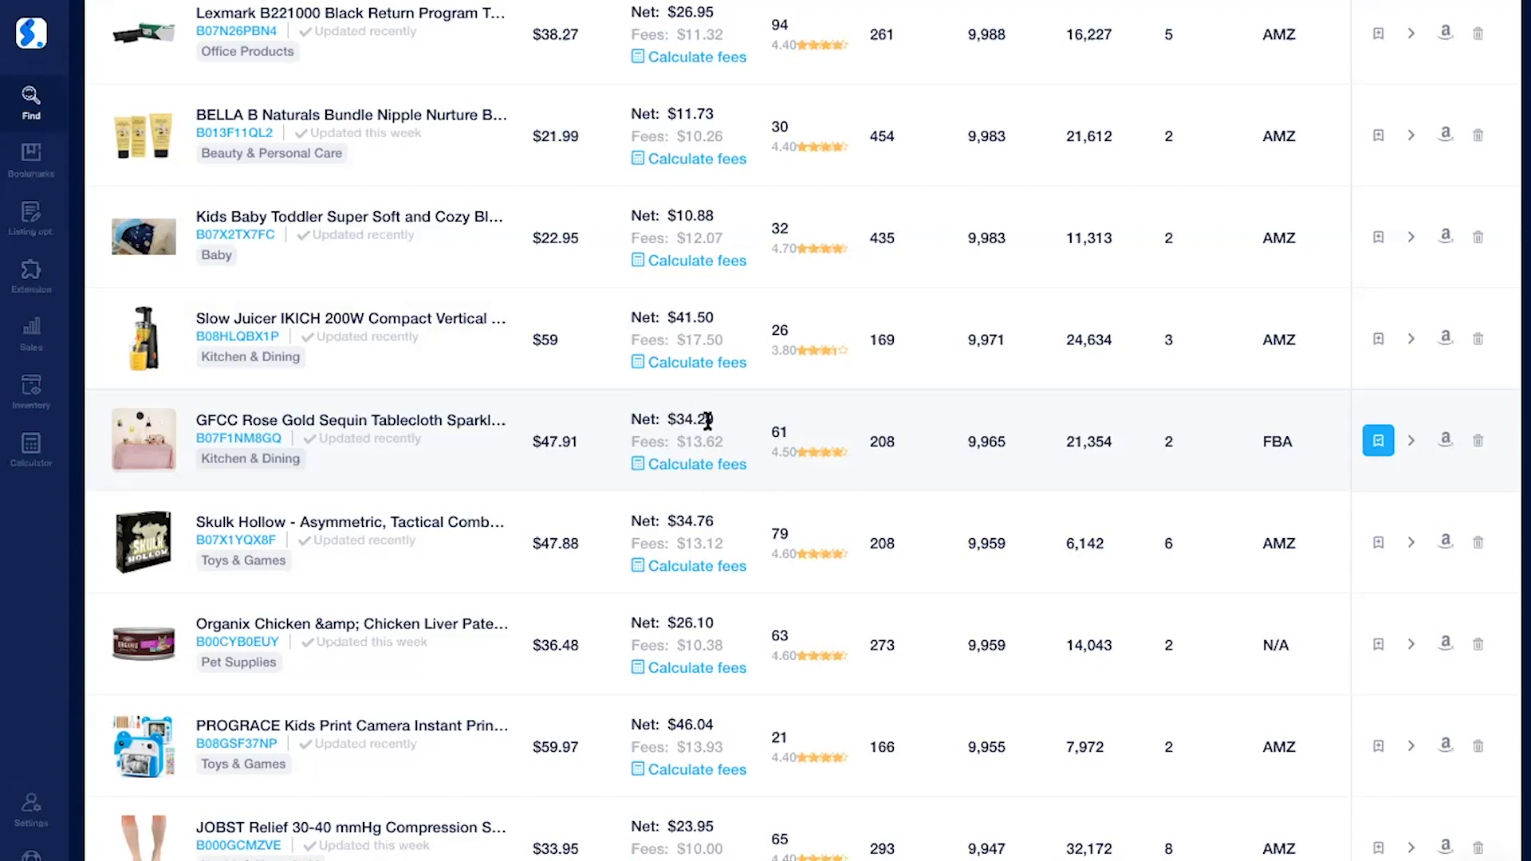
Open the fee calculator for the GFCC Rose Gold Sequin Tablecloth and set cost of product to $10 and other expenses to $13.
{"action": "left_click", "coordinate": [705, 471]}
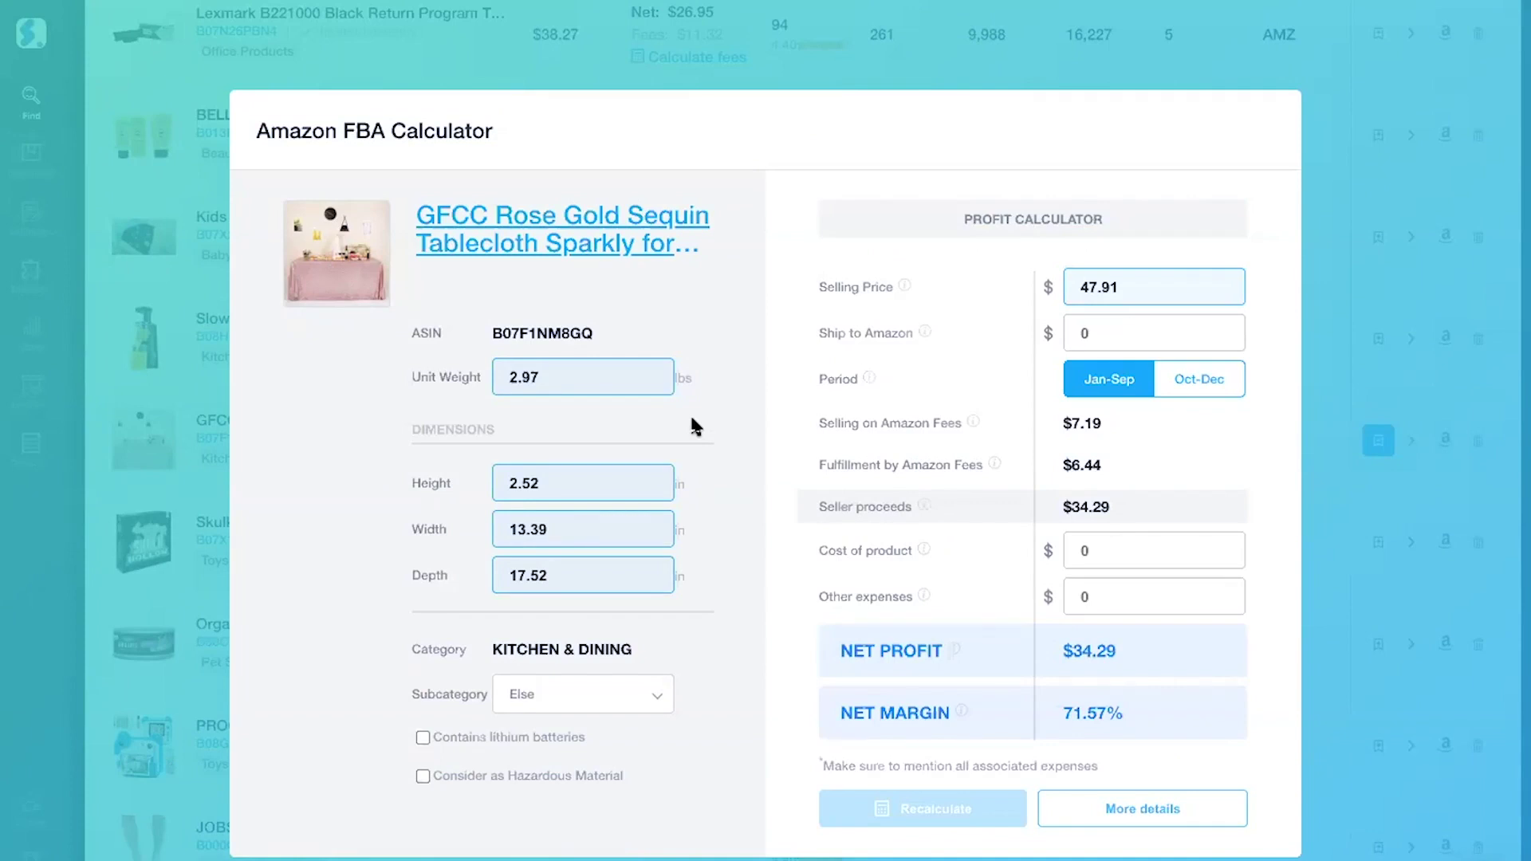
{"action": "left_click", "coordinate": [1097, 551]}
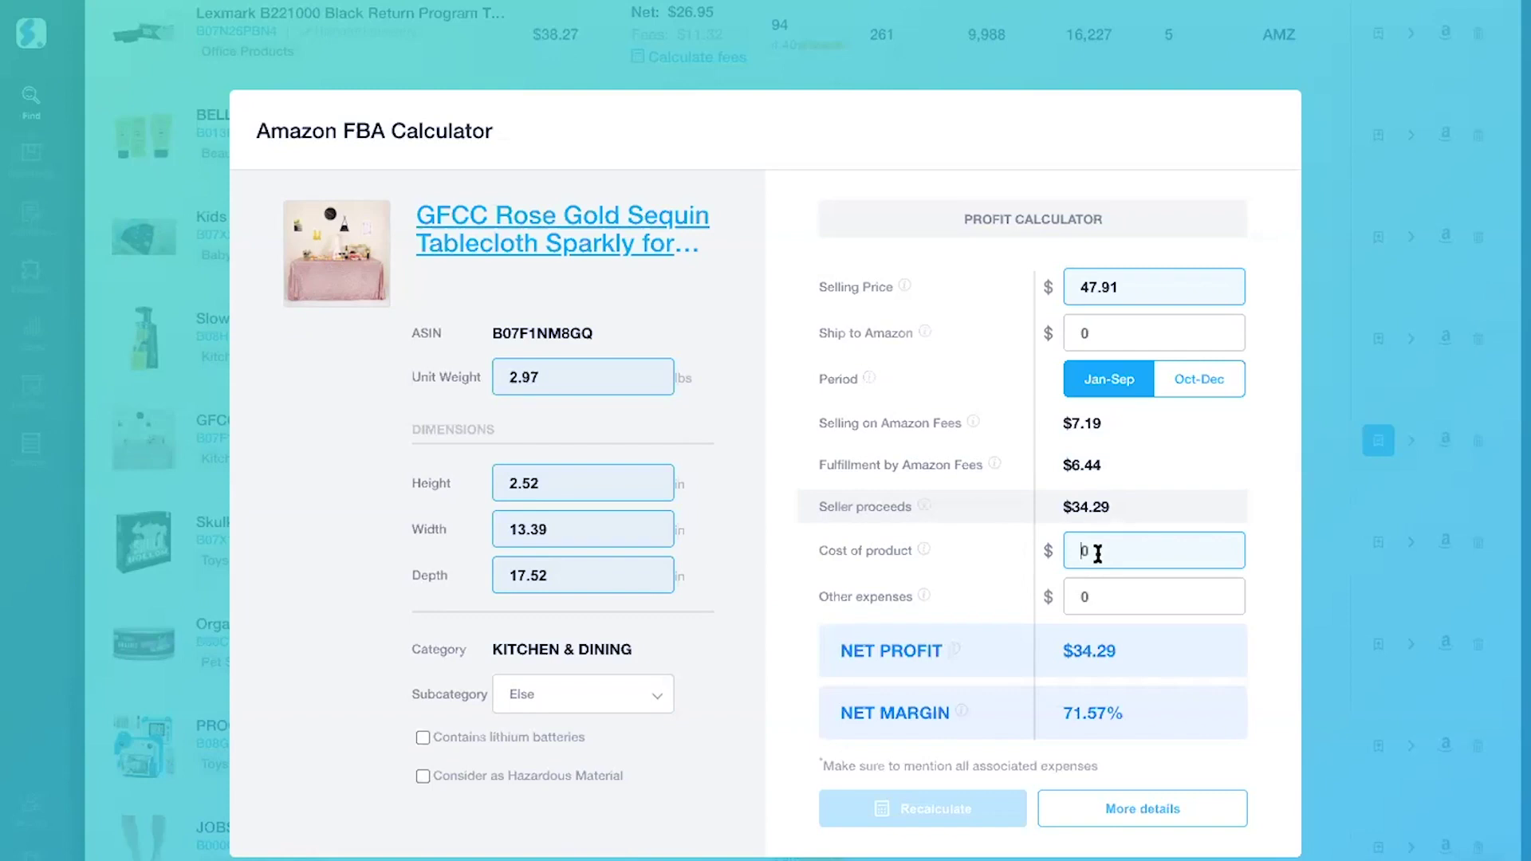
{"action": "type", "text": "1"}
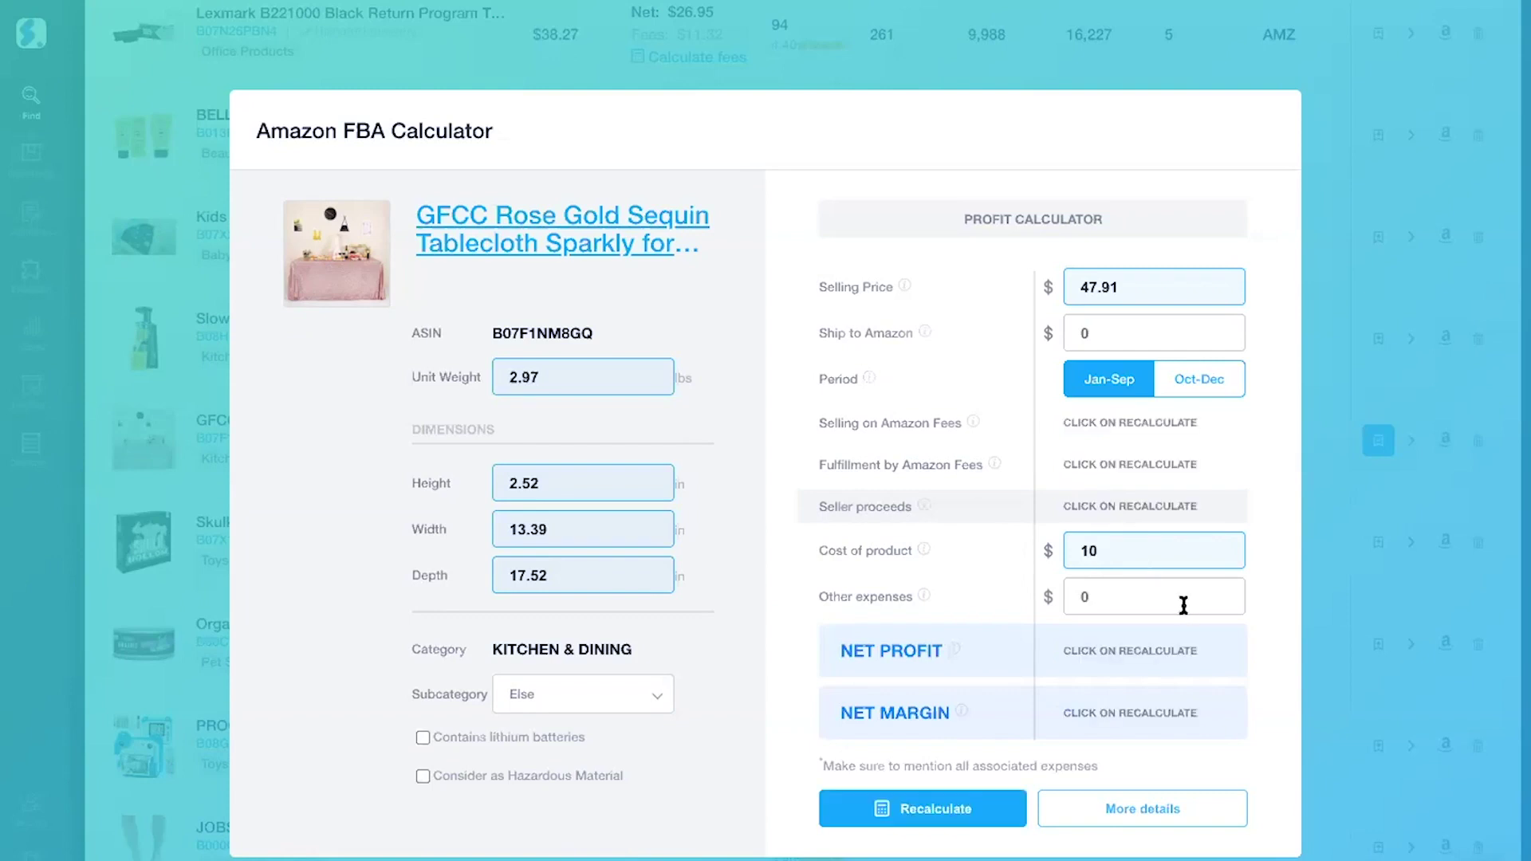
{"action": "left_click", "coordinate": [1146, 596]}
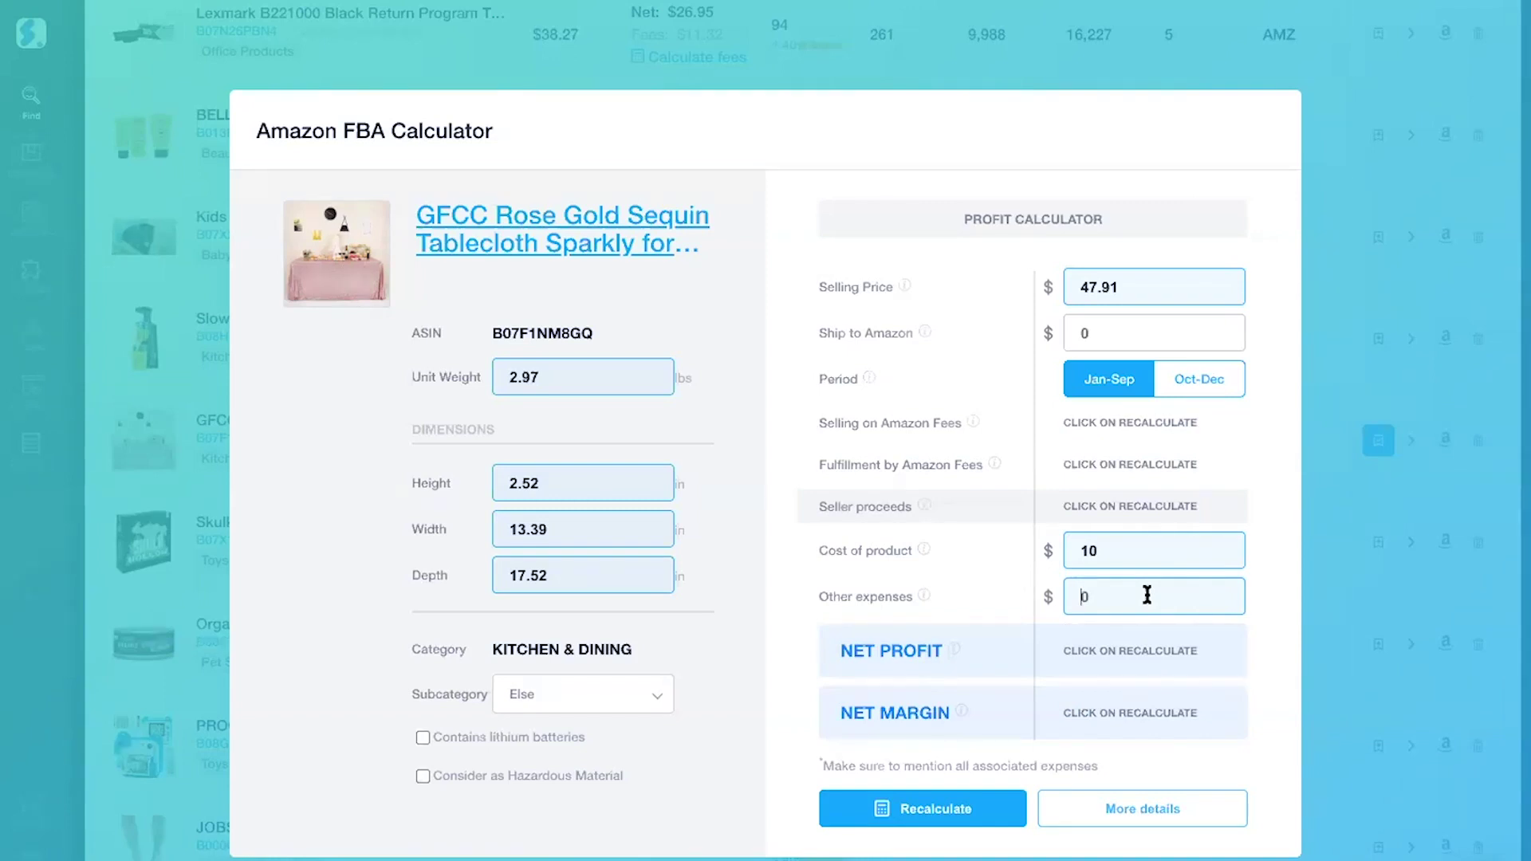
{"action": "type", "text": "13"}
Set the tablecloth's Ship to Amazon cost to $5, recalculate the profit and return to the product results.
{"action": "left_click", "coordinate": [1090, 334]}
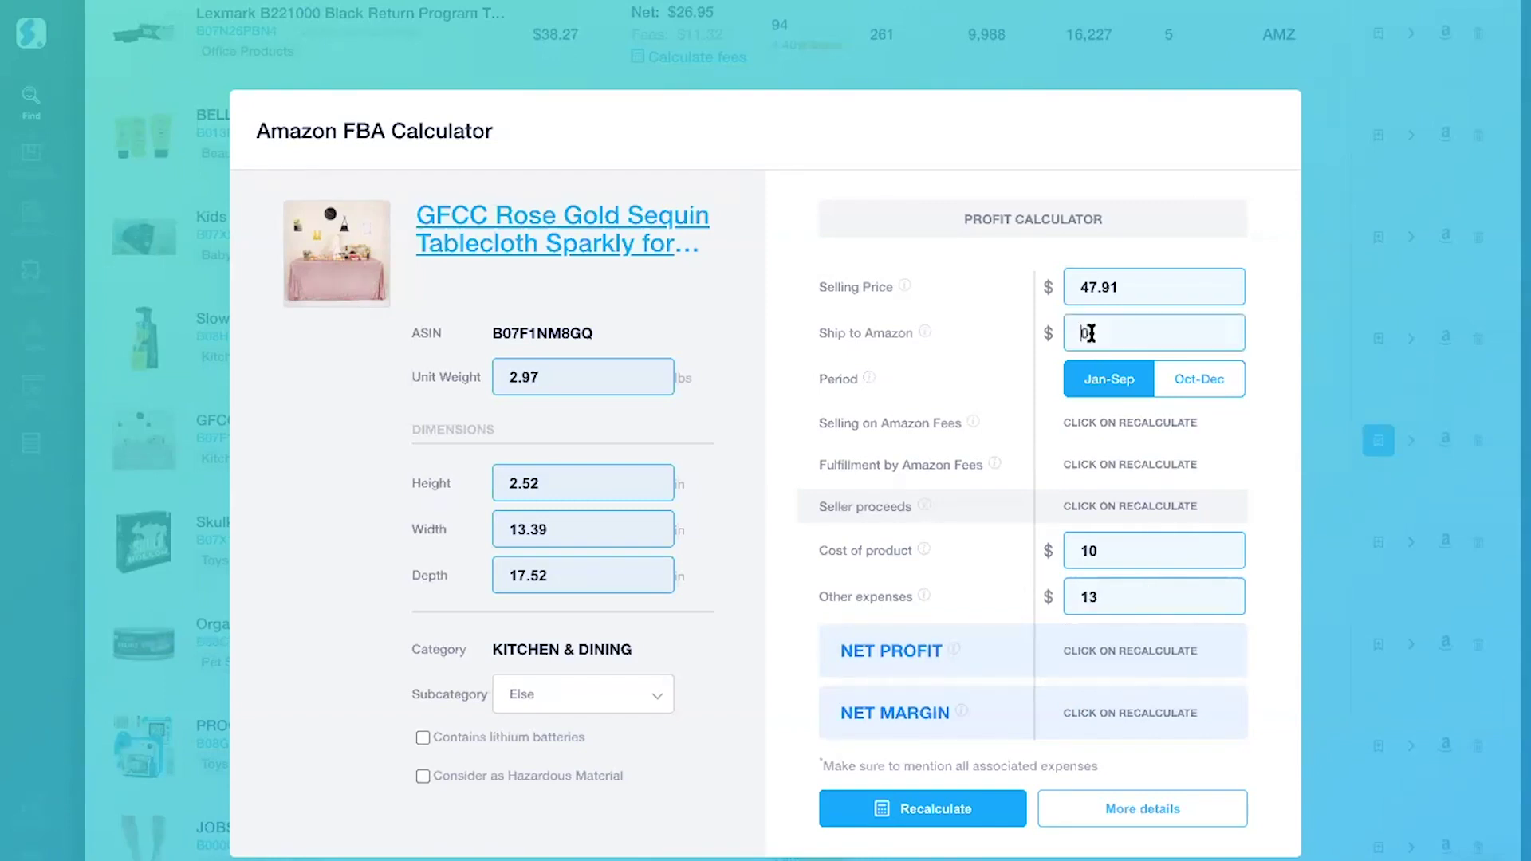
{"action": "key", "text": "BackSpace"}
{"action": "type", "text": "5"}
{"action": "left_click", "coordinate": [980, 813]}
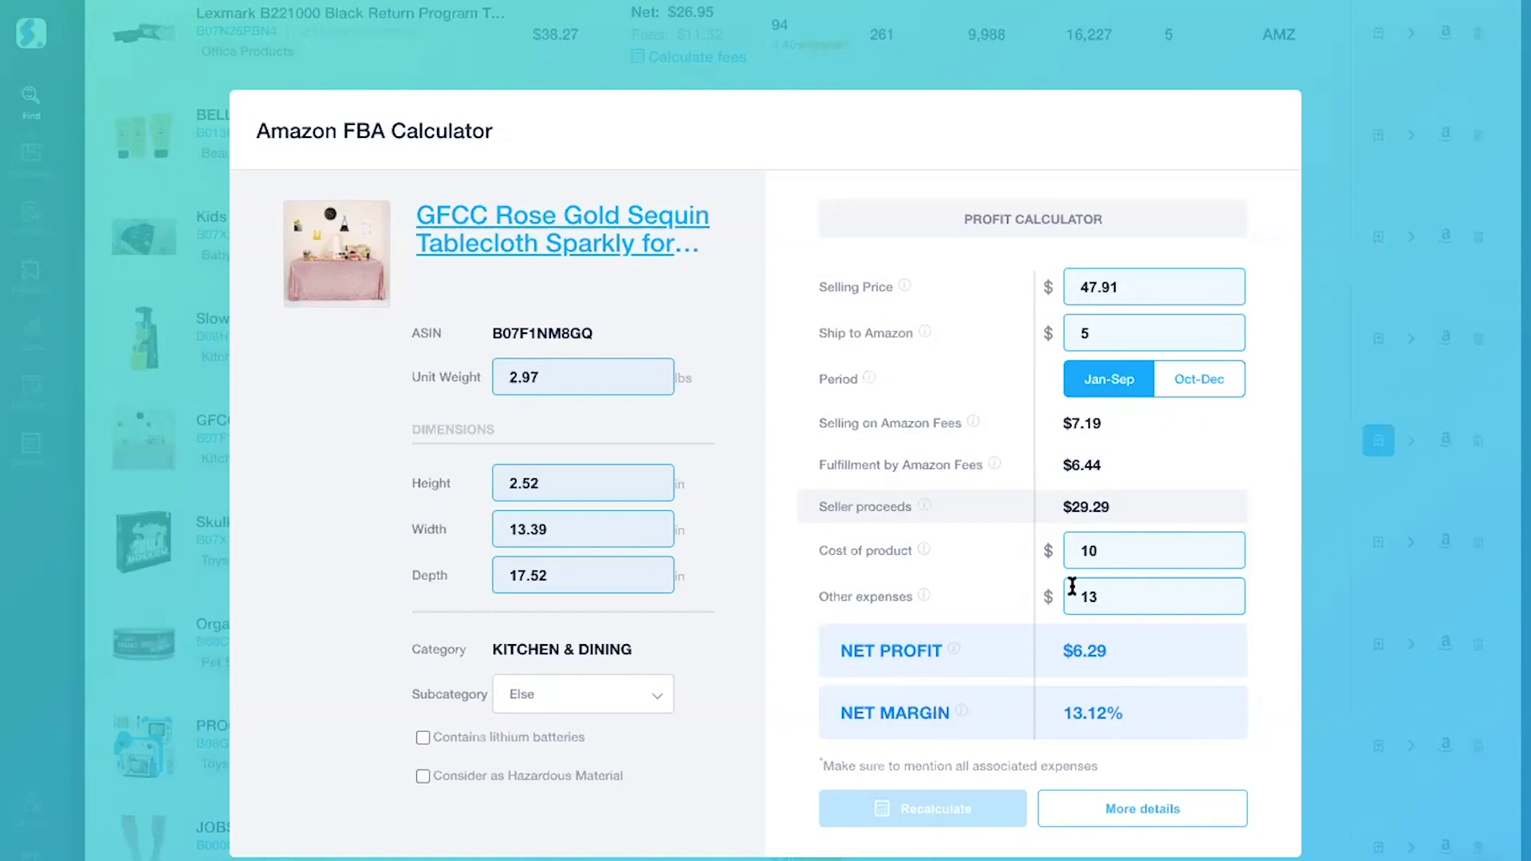
{"action": "left_click", "coordinate": [1437, 664]}
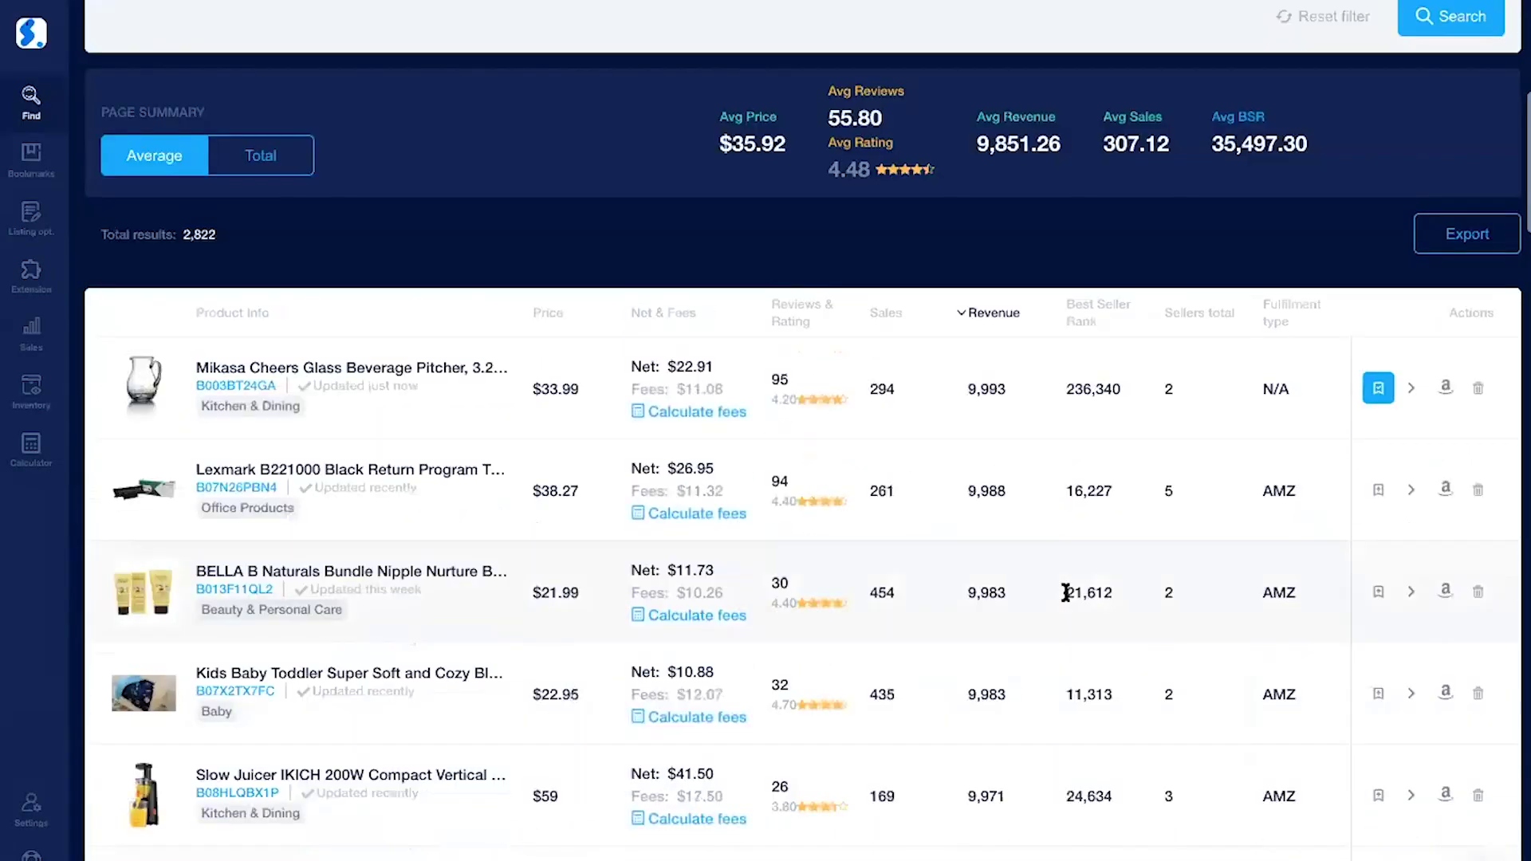
{"action": "scroll", "coordinate": [1068, 590], "scroll_direction": "down", "scroll_amount": 4}
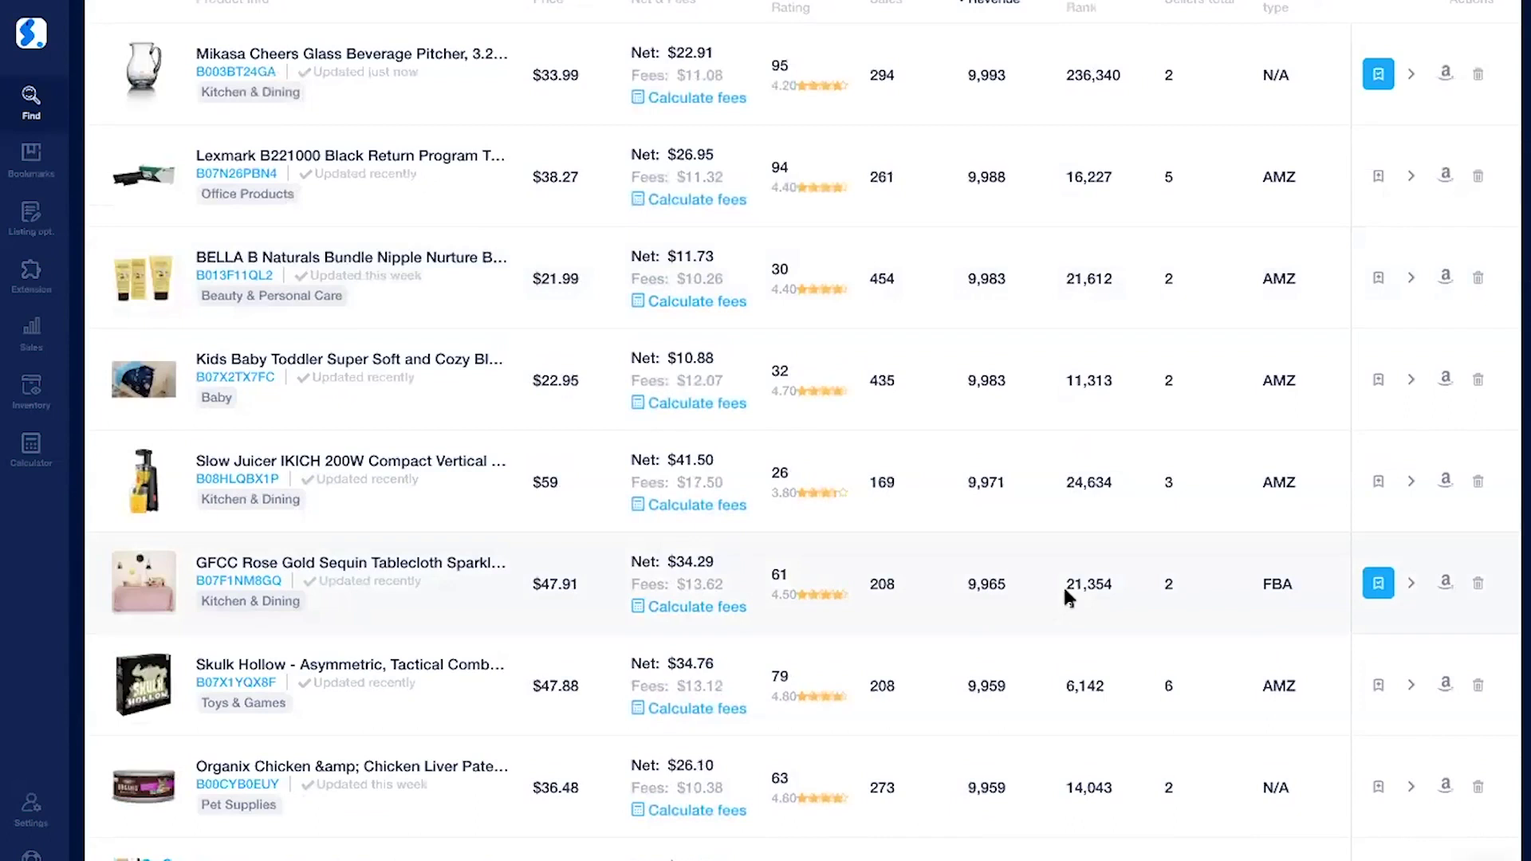
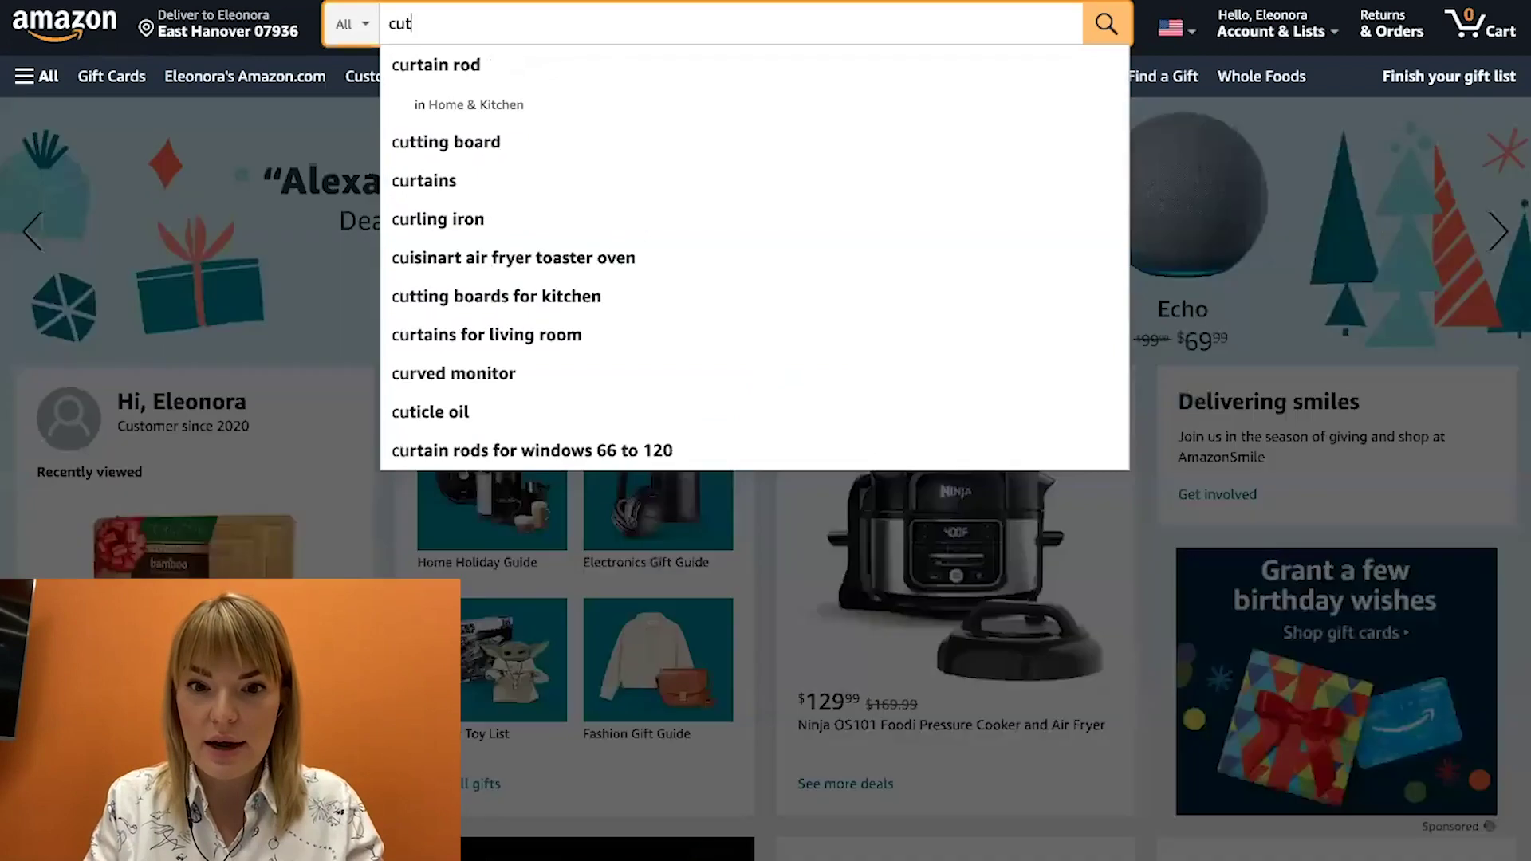
Switch to Amazon and search all departments for "cutting board".
{"action": "type", "text": "ard"}
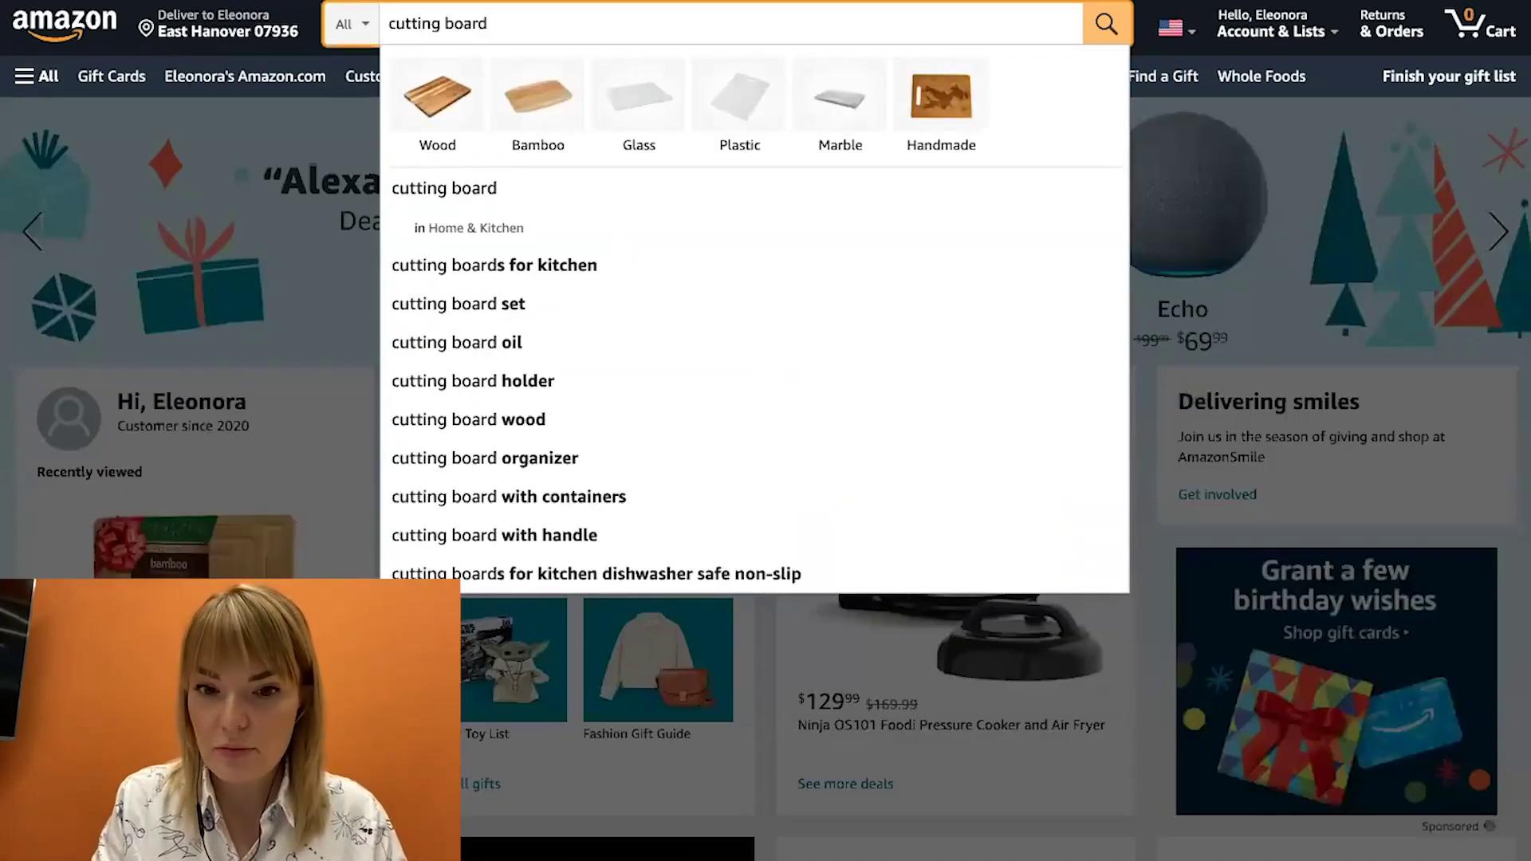
{"action": "left_click", "coordinate": [522, 194]}
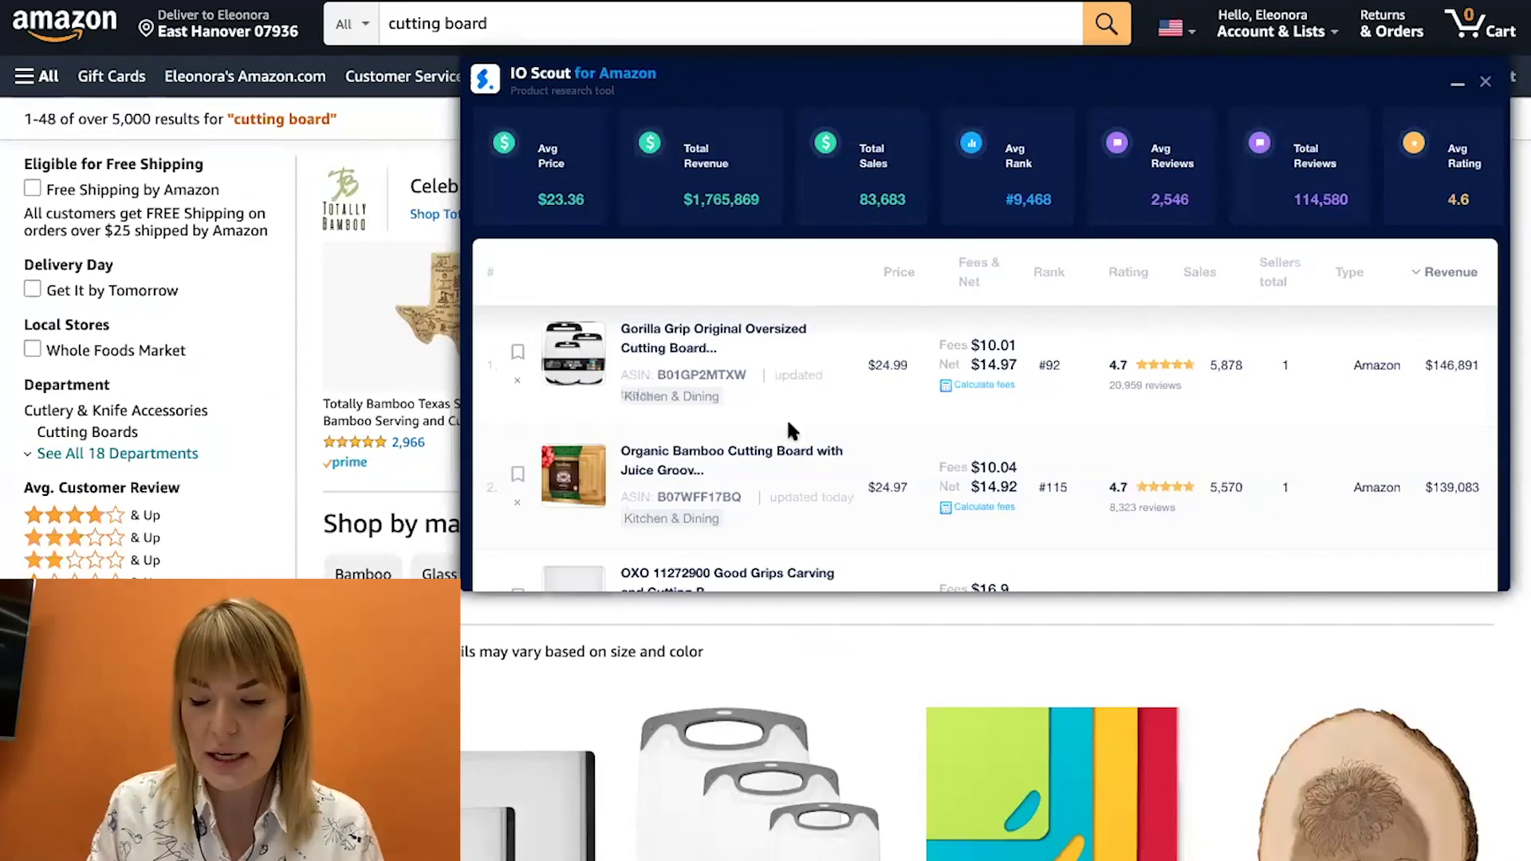
Examine the cutting board listings in the IO Scout overlay, comparing price, fees, rank, rating, sales, seller count and revenue.
{"action": "scroll", "coordinate": [787, 427], "scroll_direction": "down", "scroll_amount": 1}
{"action": "scroll", "coordinate": [788, 428], "scroll_direction": "down", "scroll_amount": 1}
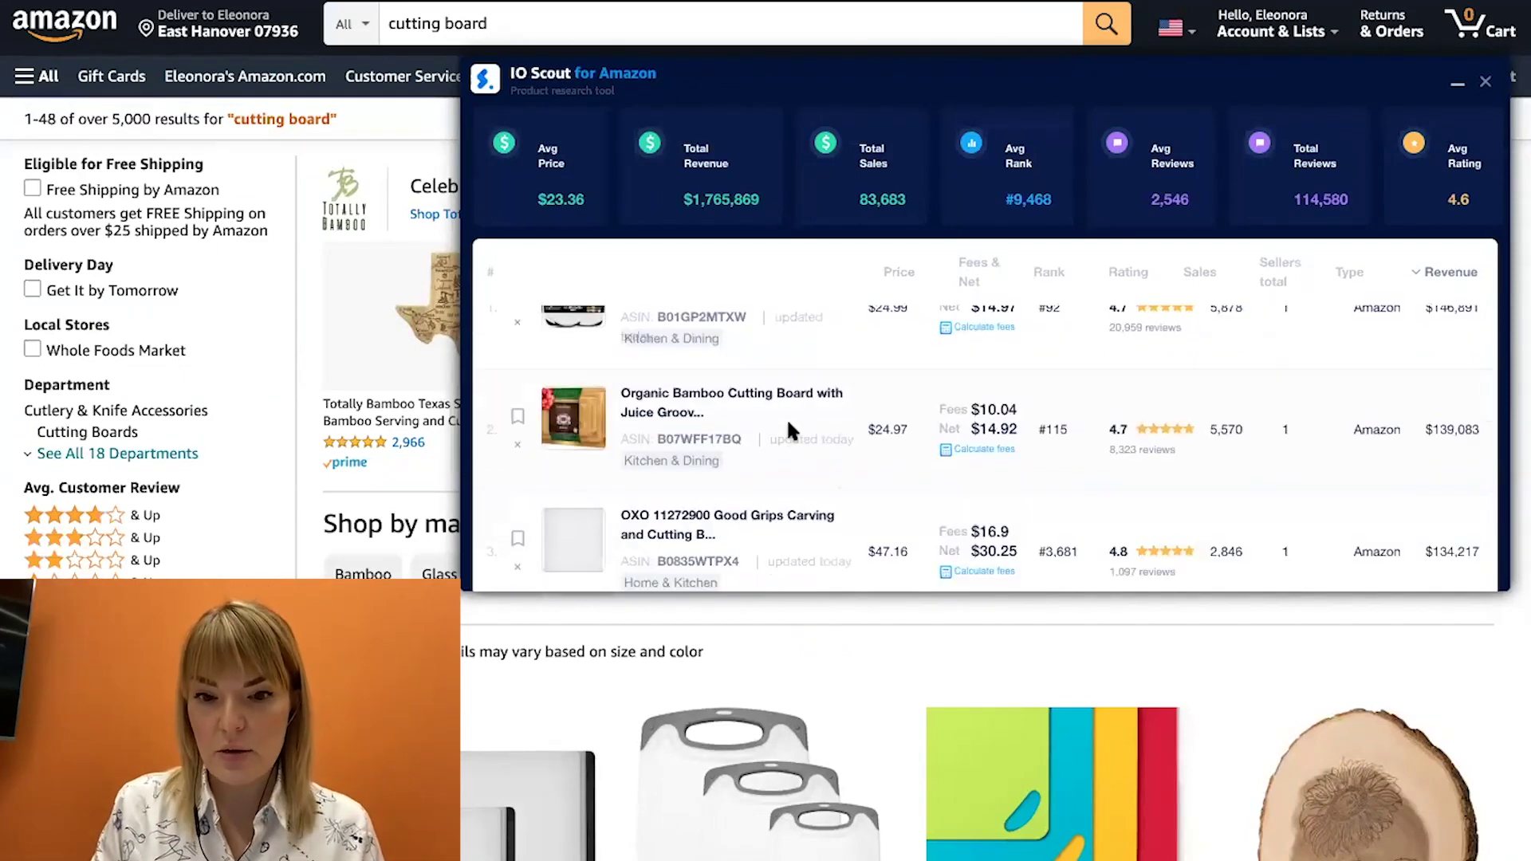
{"action": "scroll", "coordinate": [788, 425], "scroll_direction": "up", "scroll_amount": 1}
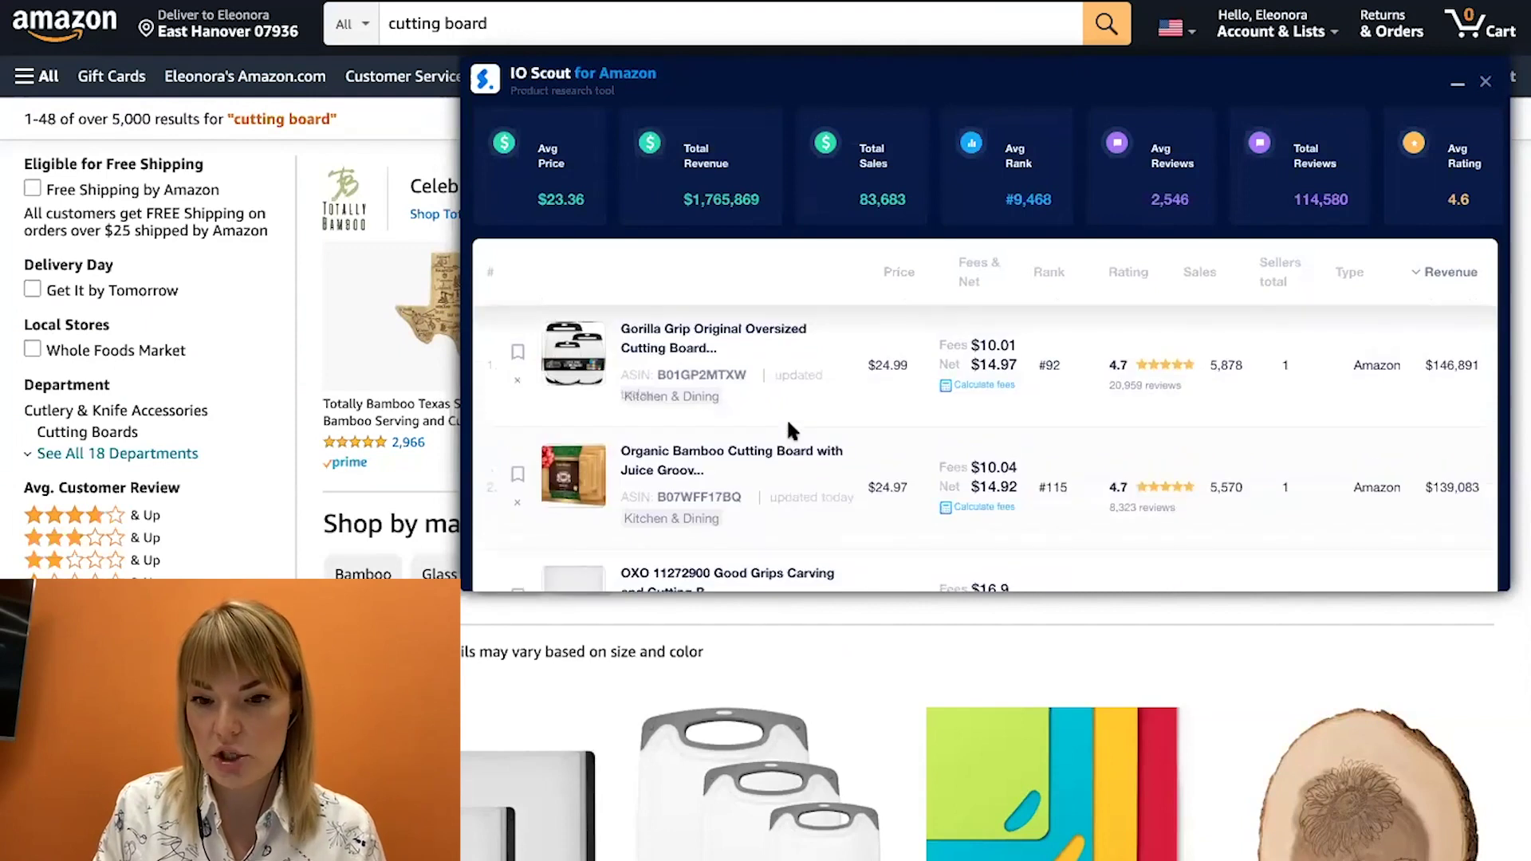
{"action": "scroll", "coordinate": [787, 425], "scroll_direction": "down", "scroll_amount": 1}
{"action": "scroll", "coordinate": [787, 428], "scroll_direction": "down", "scroll_amount": 3}
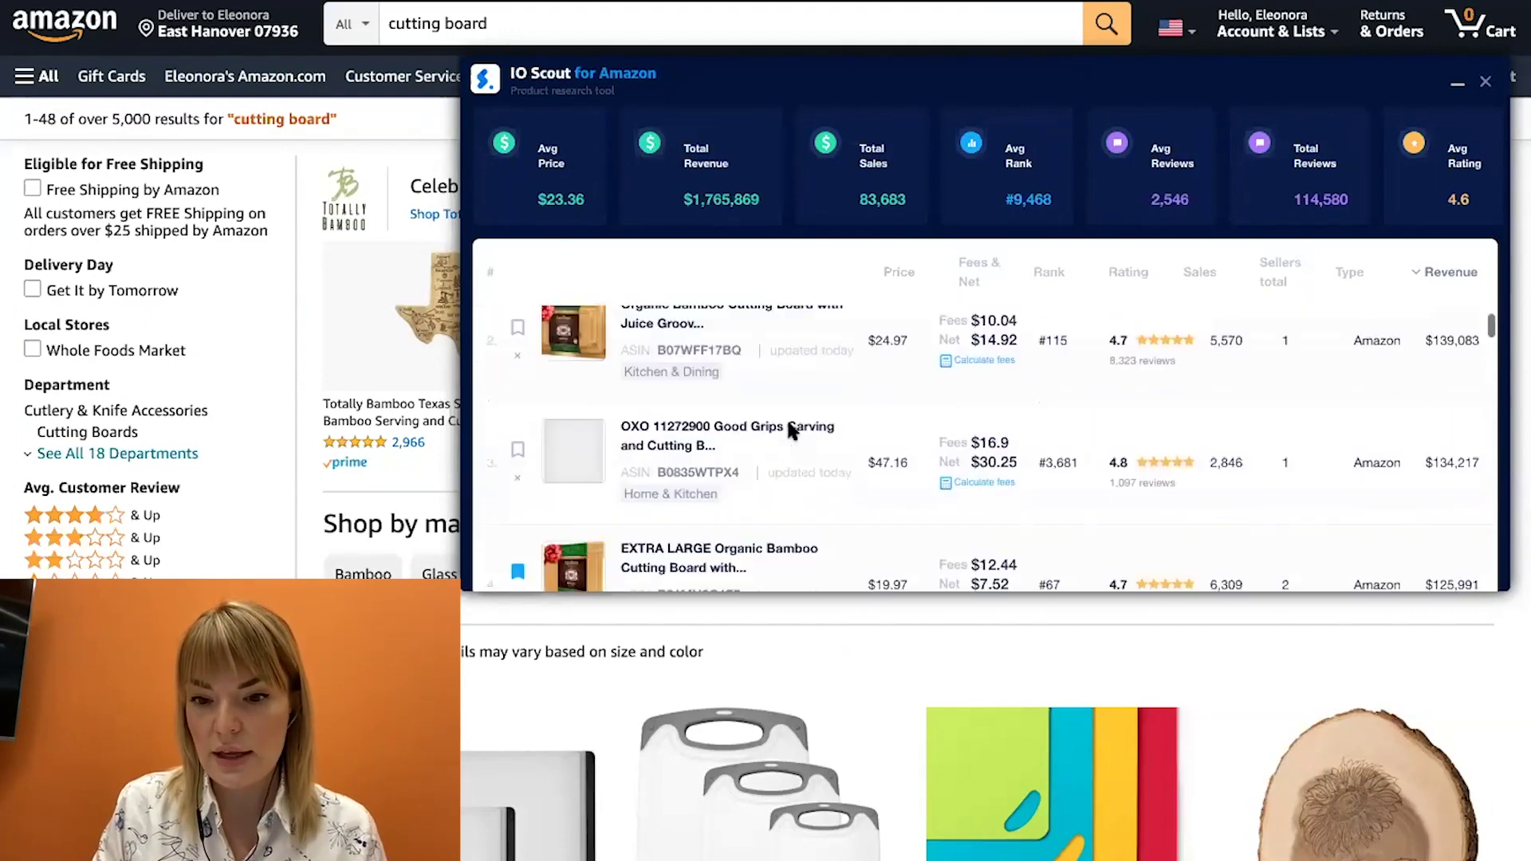
{"action": "scroll", "coordinate": [788, 429], "scroll_direction": "down", "scroll_amount": 3}
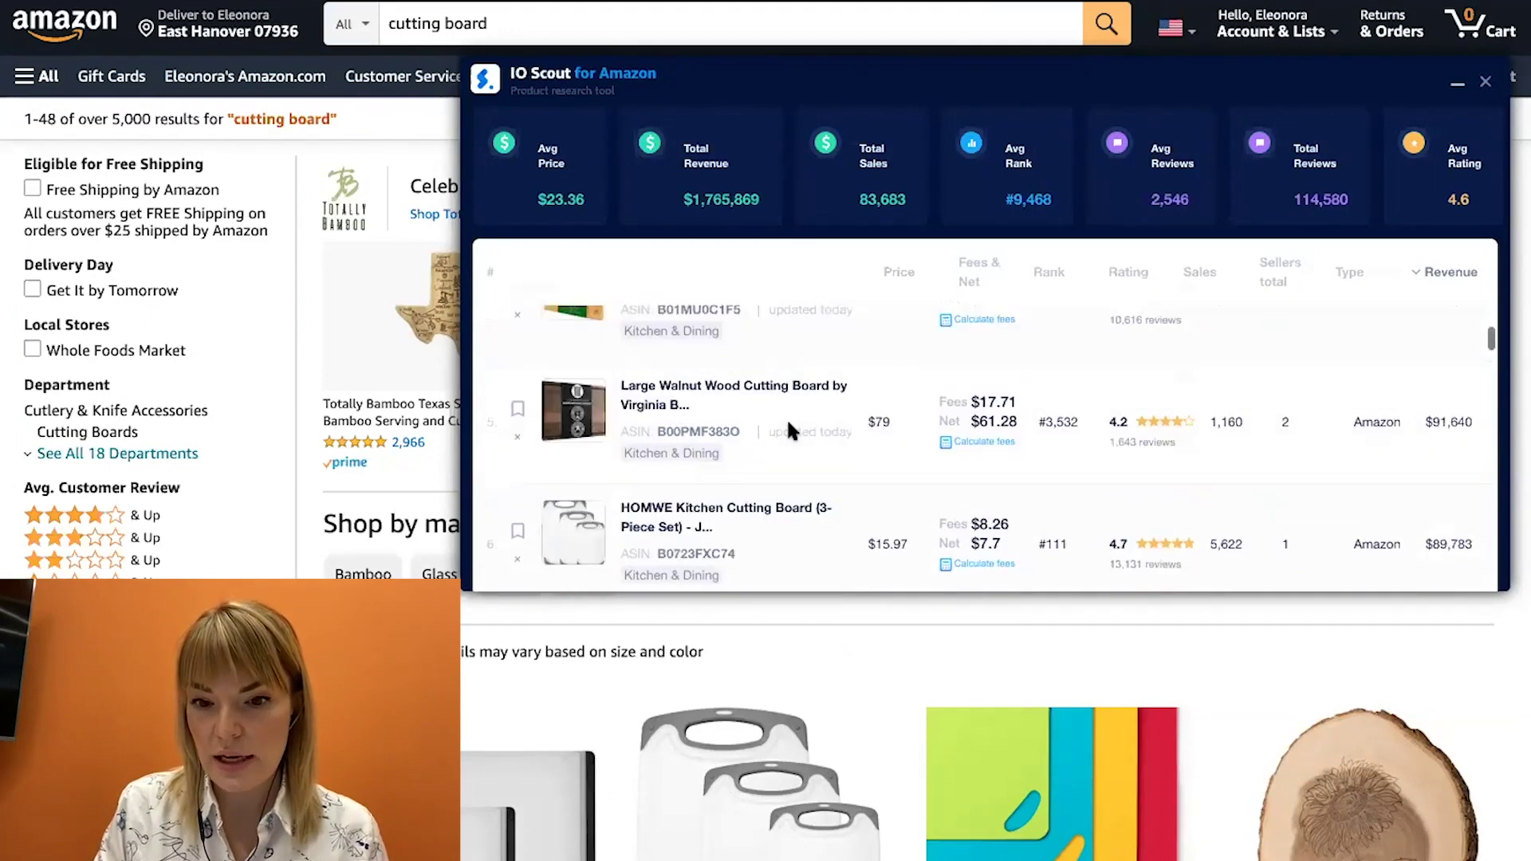
{"action": "scroll", "coordinate": [787, 423], "scroll_direction": "down", "scroll_amount": 2}
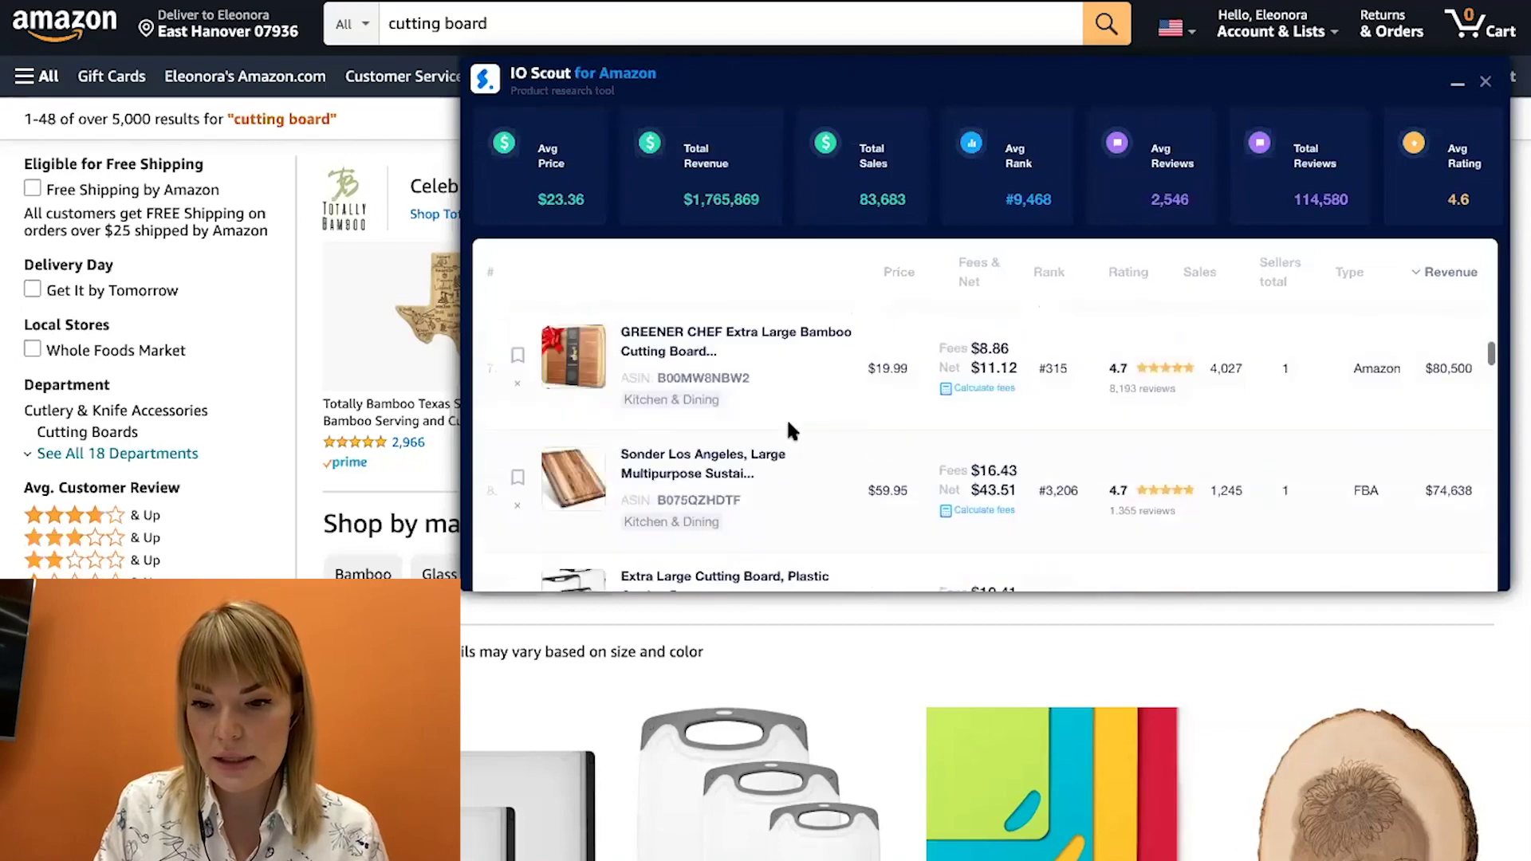
{"action": "scroll", "coordinate": [788, 431], "scroll_direction": "up", "scroll_amount": 2}
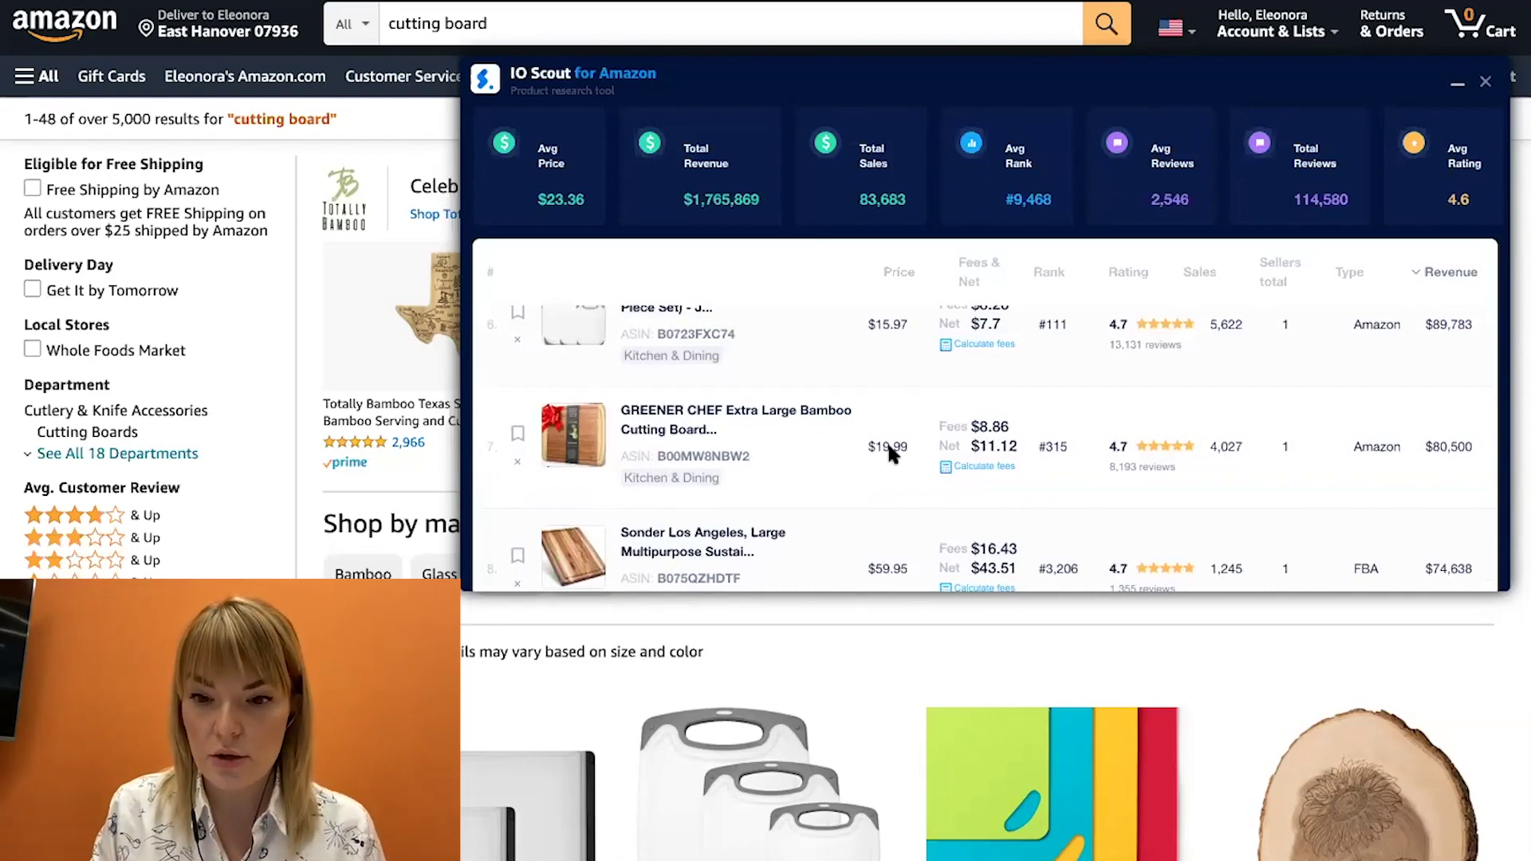
{"action": "scroll", "coordinate": [889, 447], "scroll_direction": "up", "scroll_amount": 3}
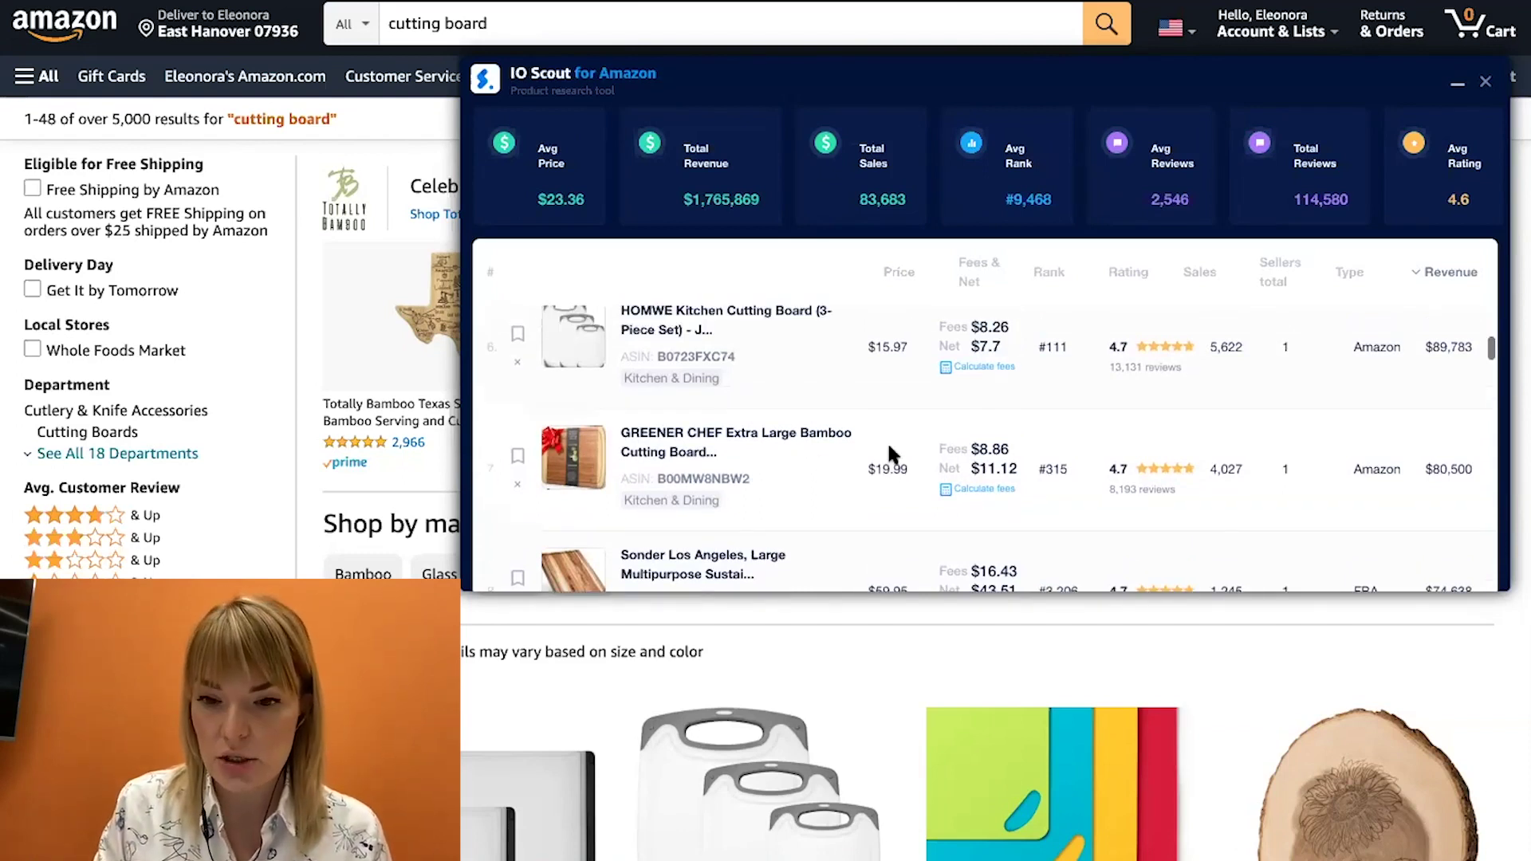
{"action": "scroll", "coordinate": [889, 452], "scroll_direction": "up", "scroll_amount": 1}
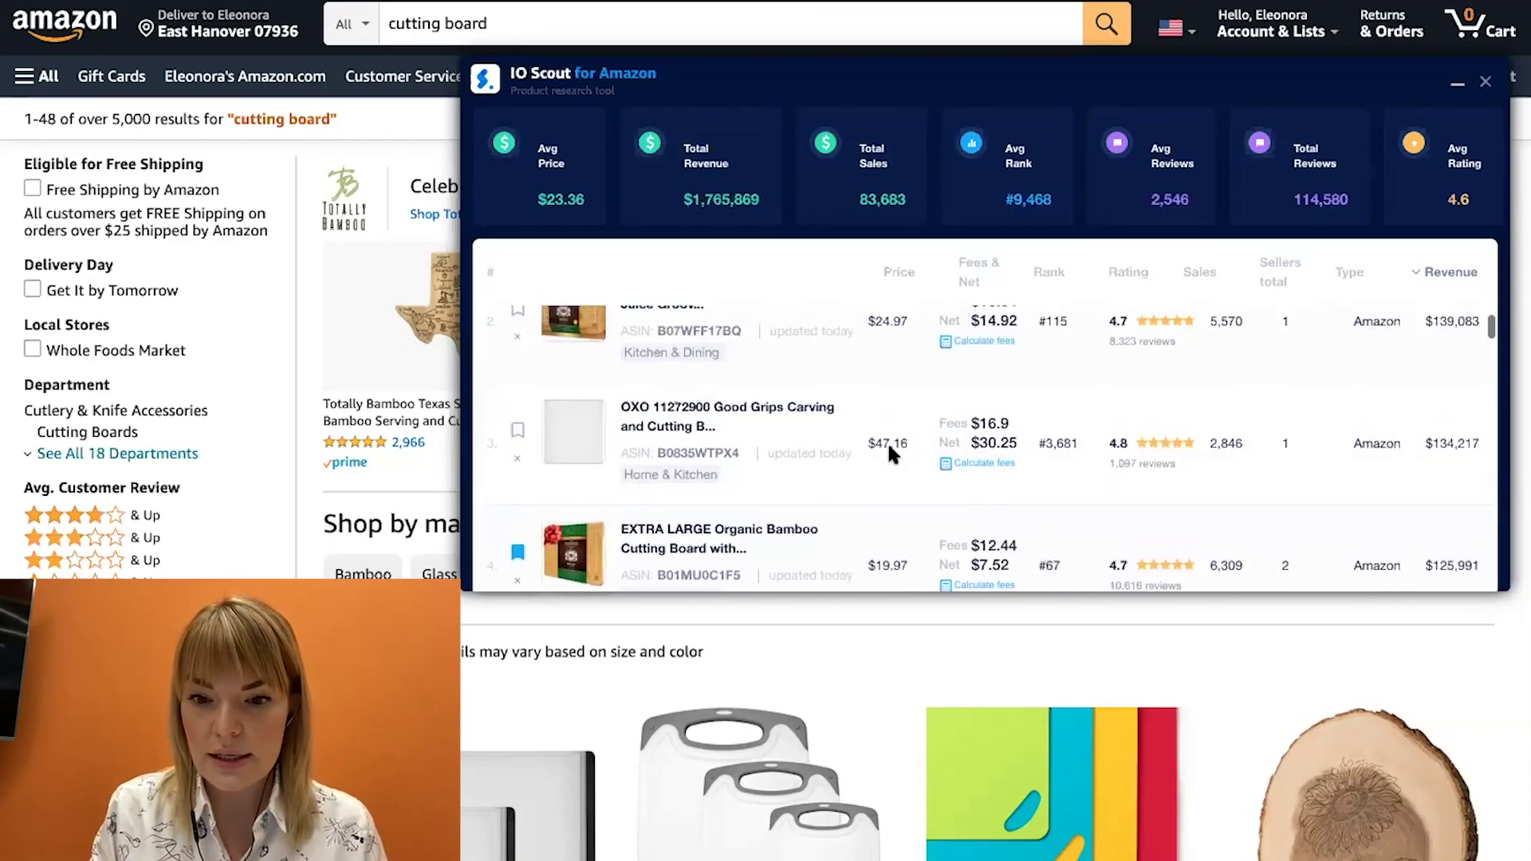
{"action": "scroll", "coordinate": [829, 445], "scroll_direction": "down", "scroll_amount": 1}
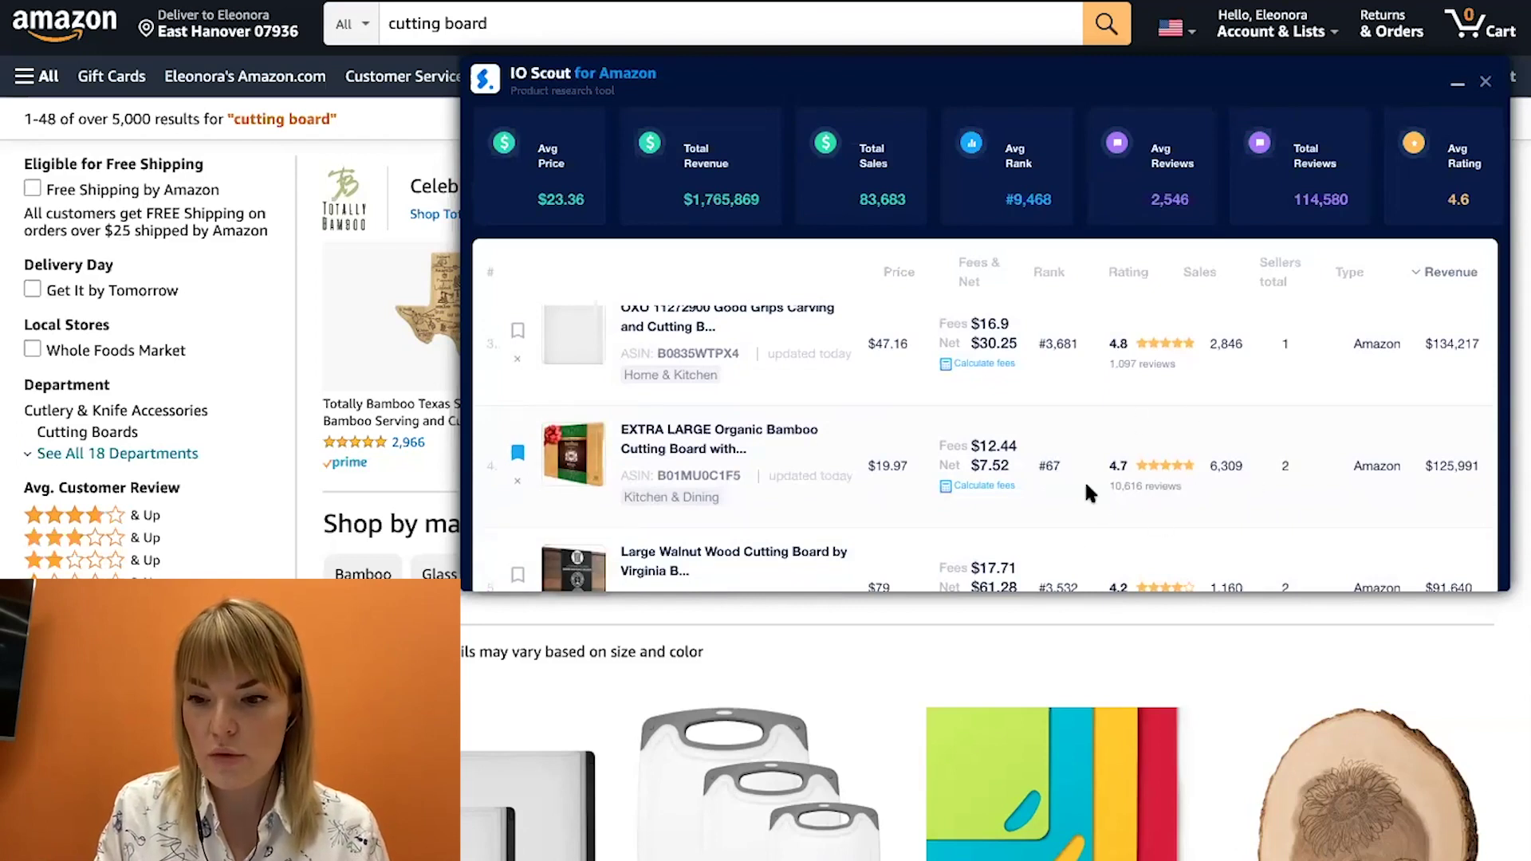
{"action": "scroll", "coordinate": [781, 822], "scroll_direction": "down", "scroll_amount": 2}
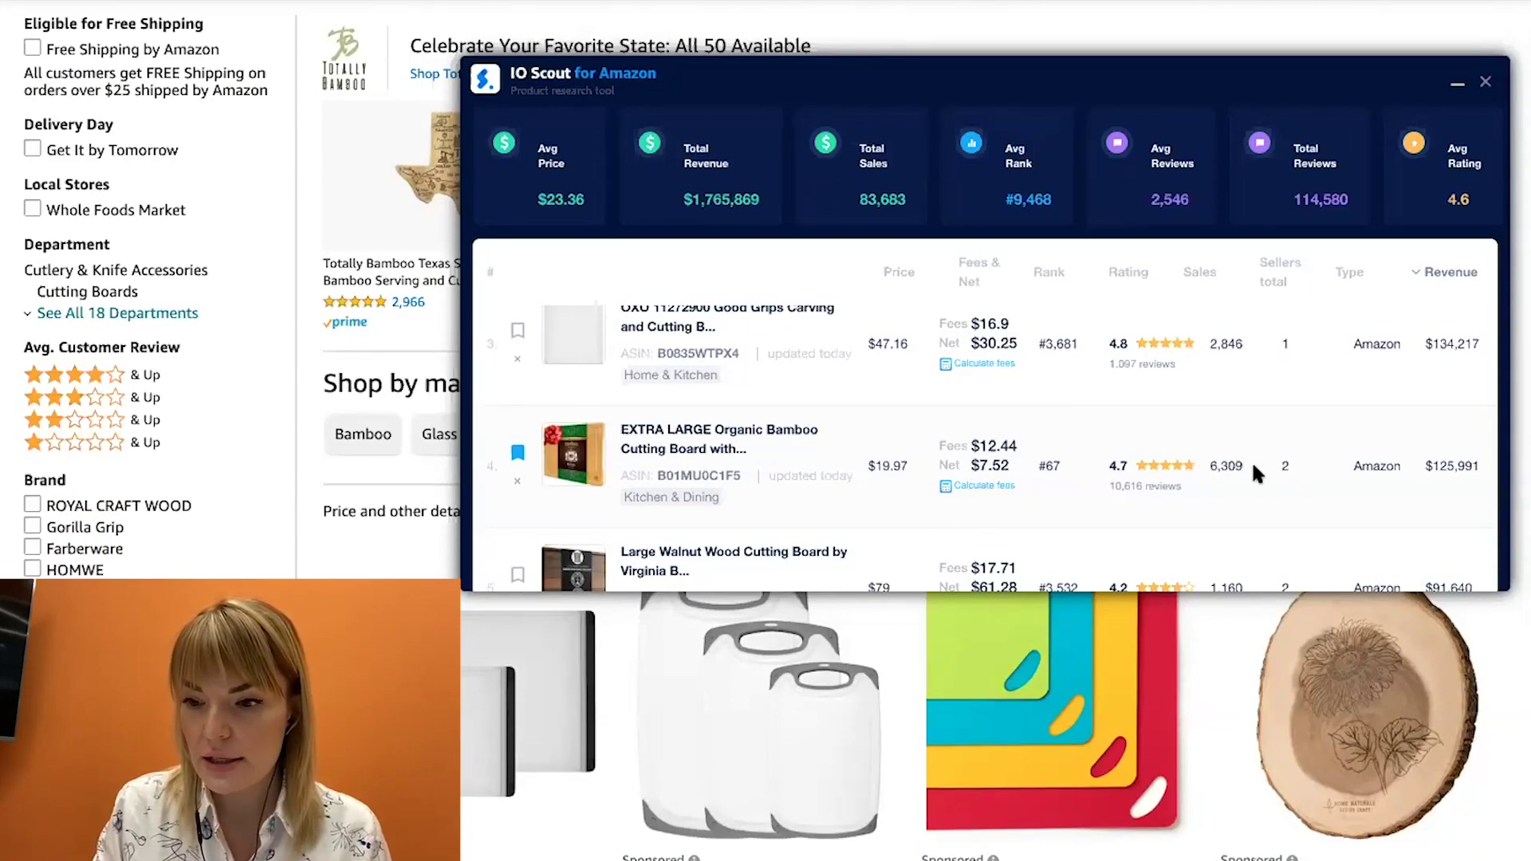
{"action": "scroll", "coordinate": [1281, 466], "scroll_direction": "down", "scroll_amount": 1}
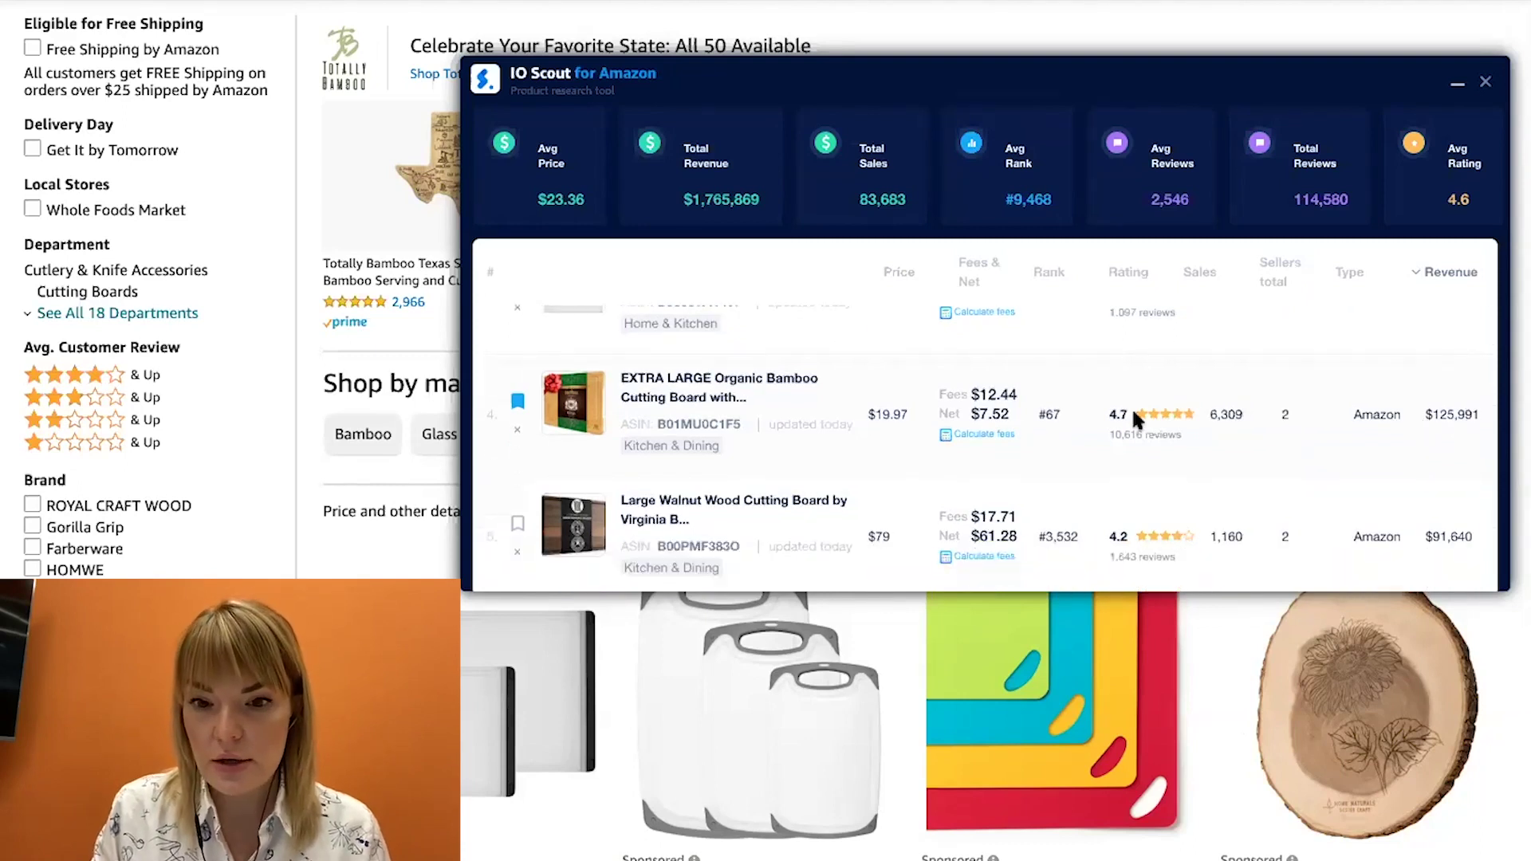
{"action": "scroll", "coordinate": [1134, 413], "scroll_direction": "up", "scroll_amount": 3}
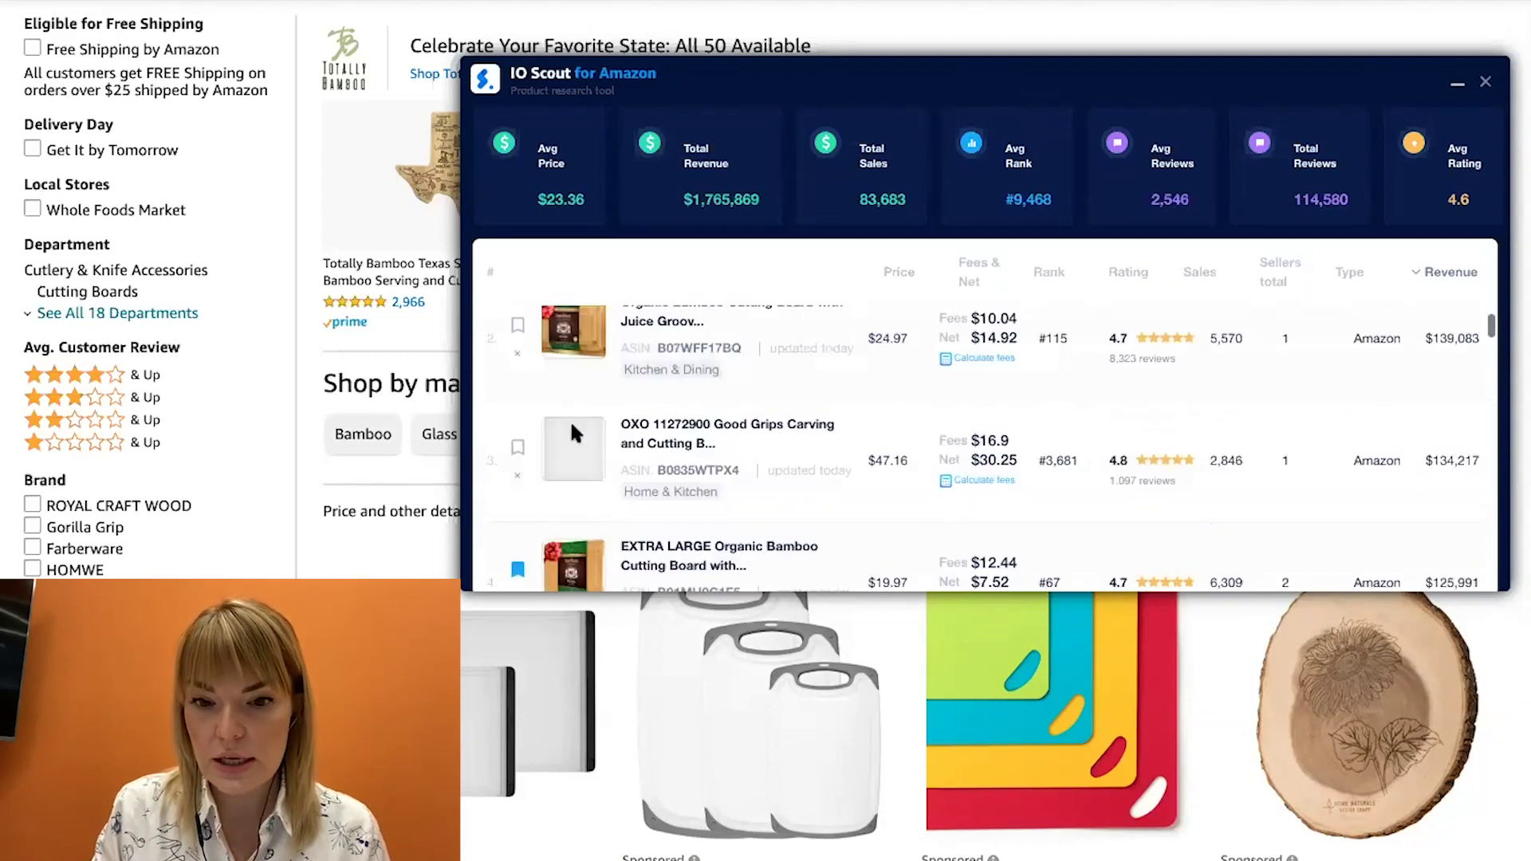
Open the EXTRA LARGE Organic Bamboo Cutting Board listing and view its 30-day rank chart and statistics in IO Scout.
{"action": "left_click", "coordinate": [517, 448]}
{"action": "left_click", "coordinate": [607, 448]}
{"action": "left_click", "coordinate": [741, 516]}
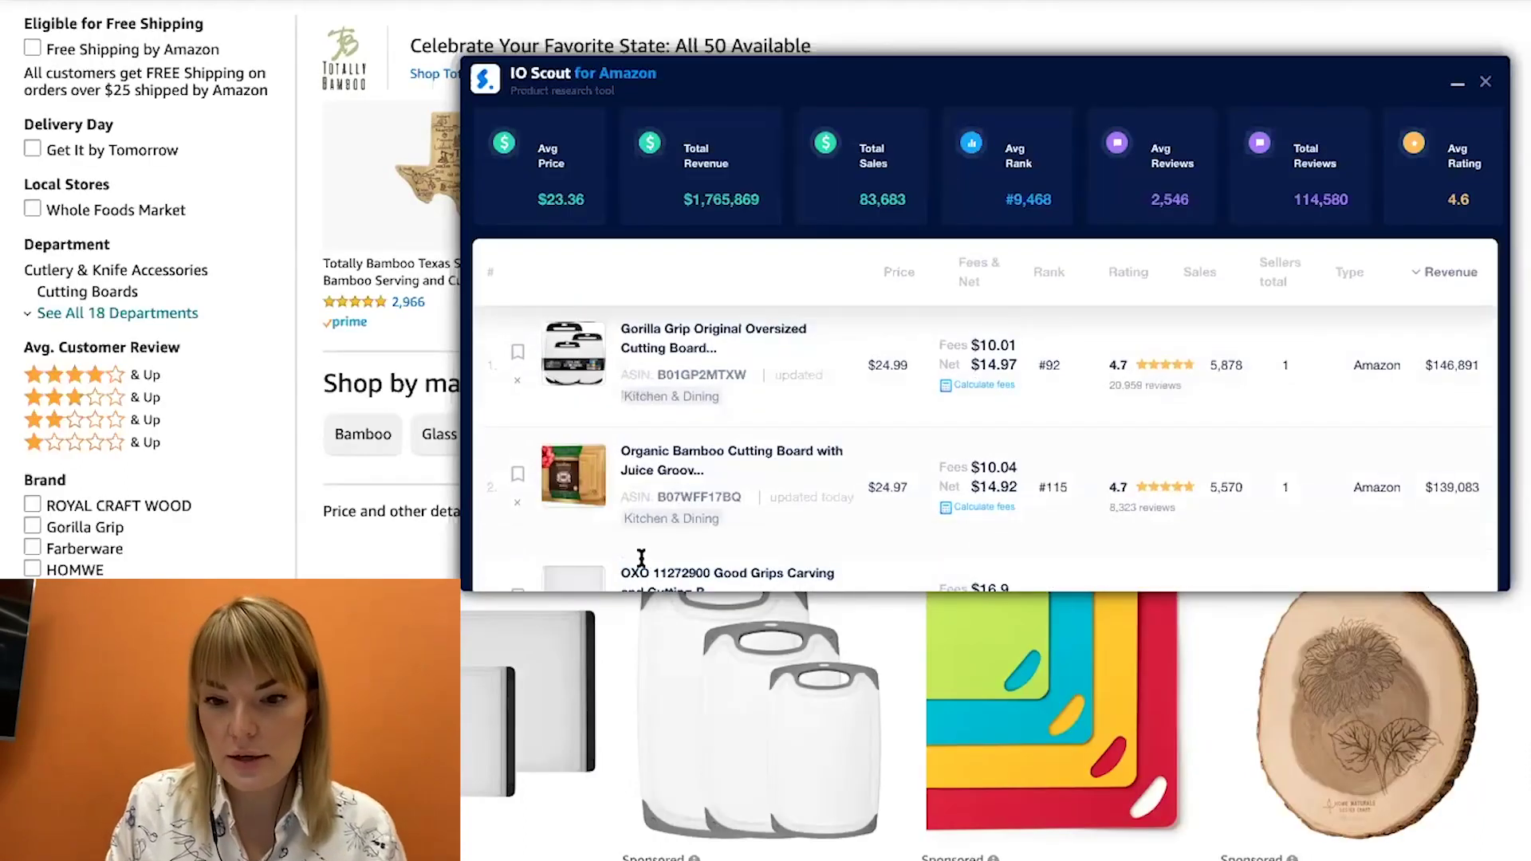
{"action": "scroll", "coordinate": [701, 518], "scroll_direction": "down", "scroll_amount": 4}
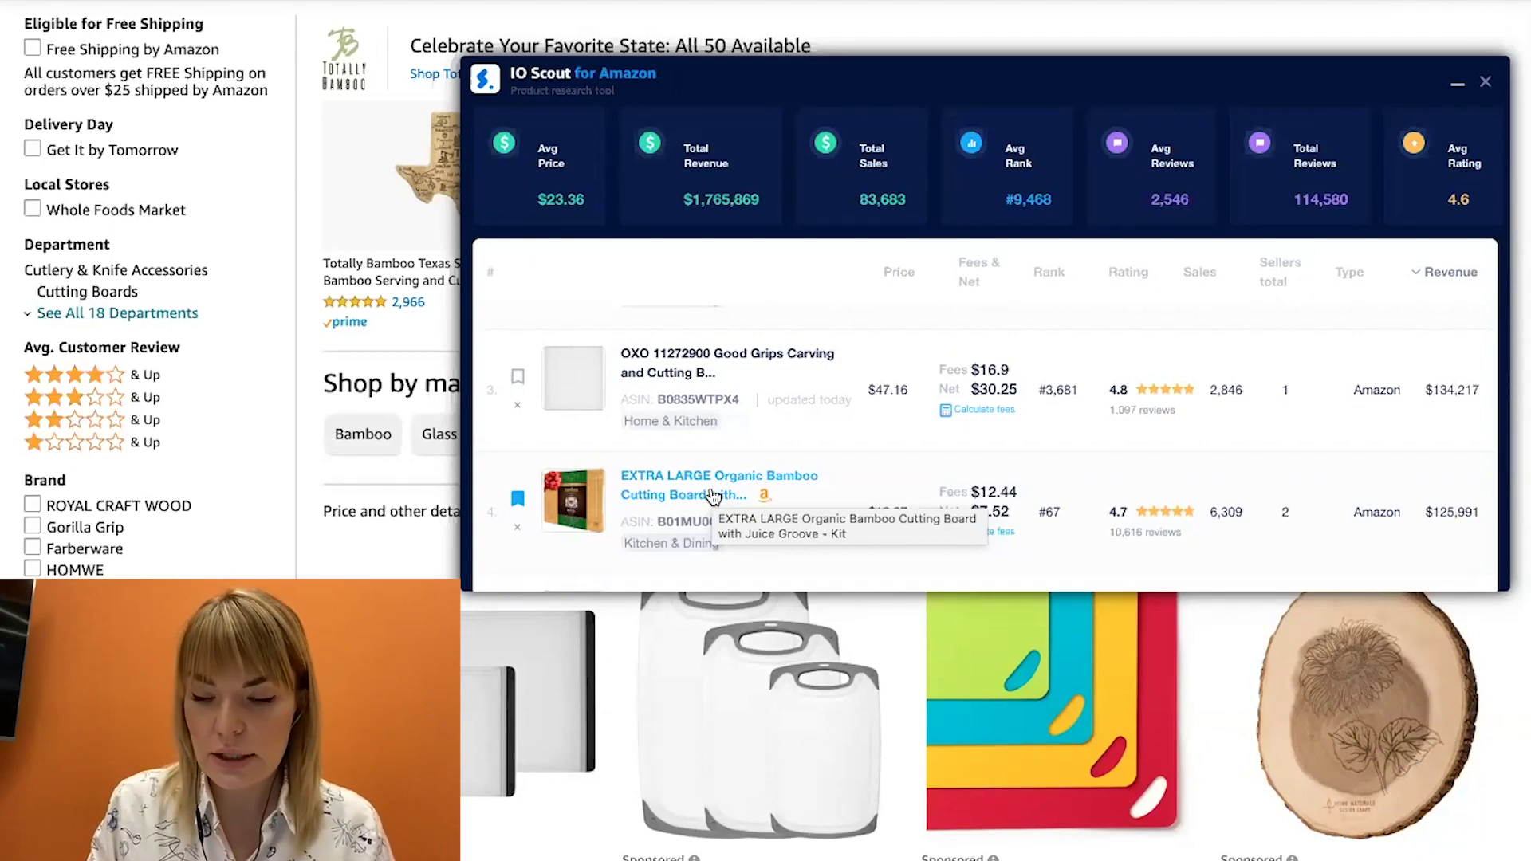
{"action": "scroll", "coordinate": [784, 496], "scroll_direction": "down", "scroll_amount": 1}
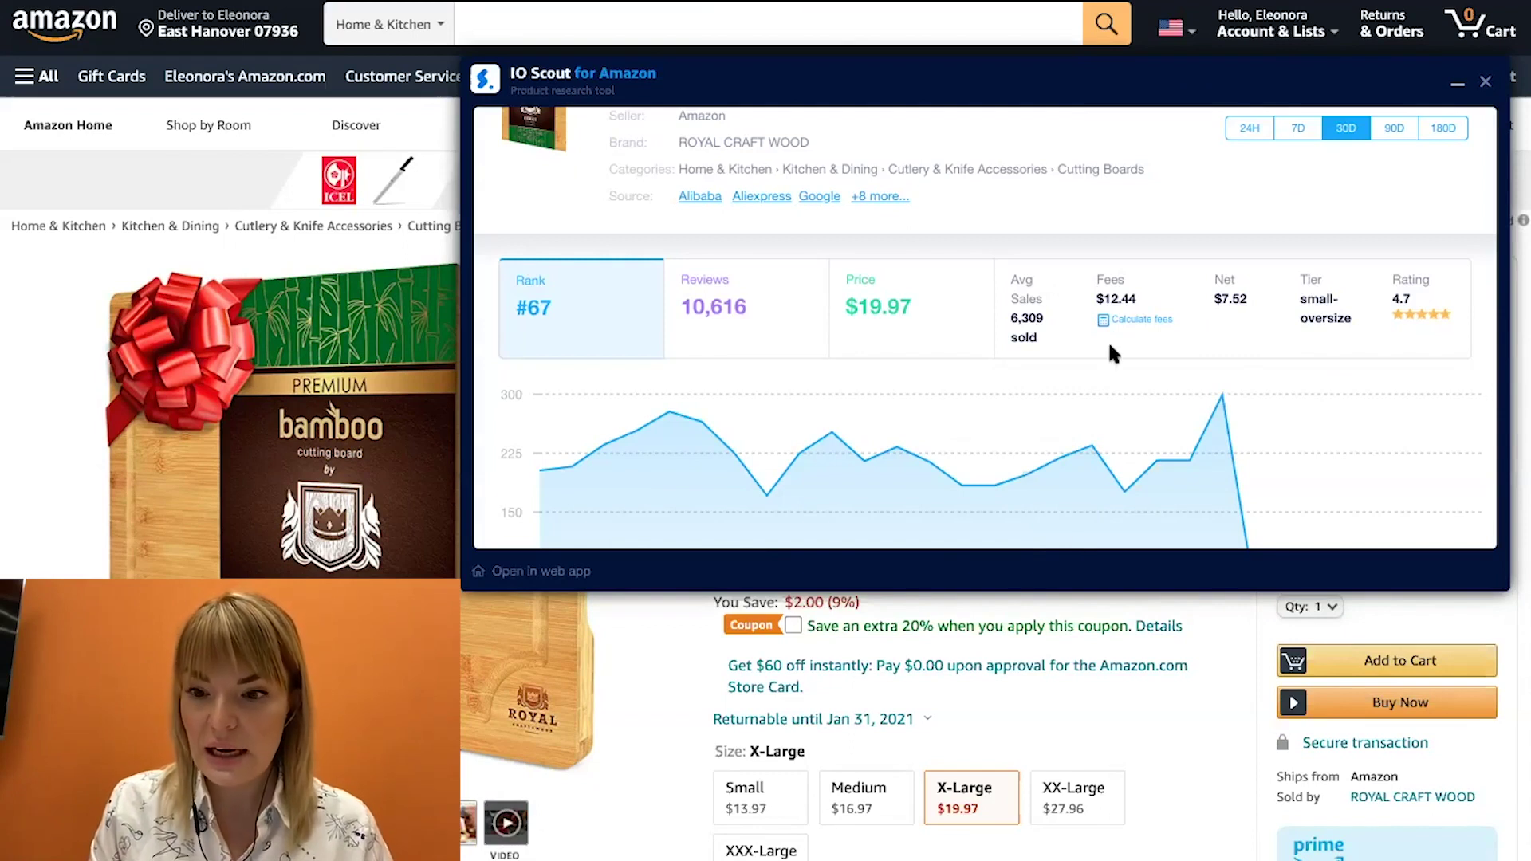
Examine the bamboo cutting board's product details and daily values in its 30-day rank chart.
{"action": "scroll", "coordinate": [1017, 415], "scroll_direction": "down", "scroll_amount": 2}
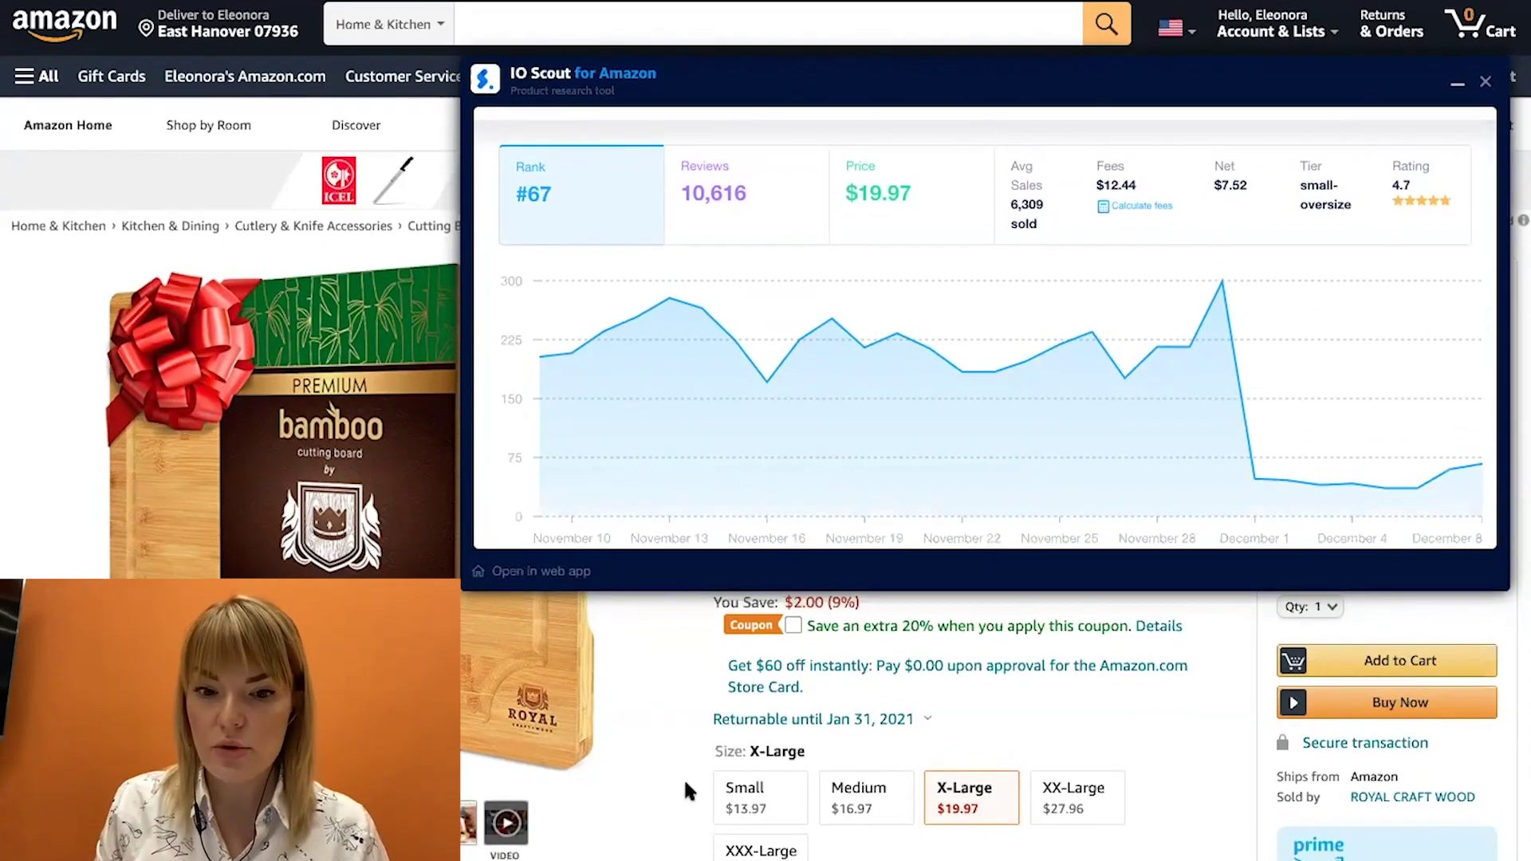
{"action": "mouse_move", "coordinate": [385, 387]}
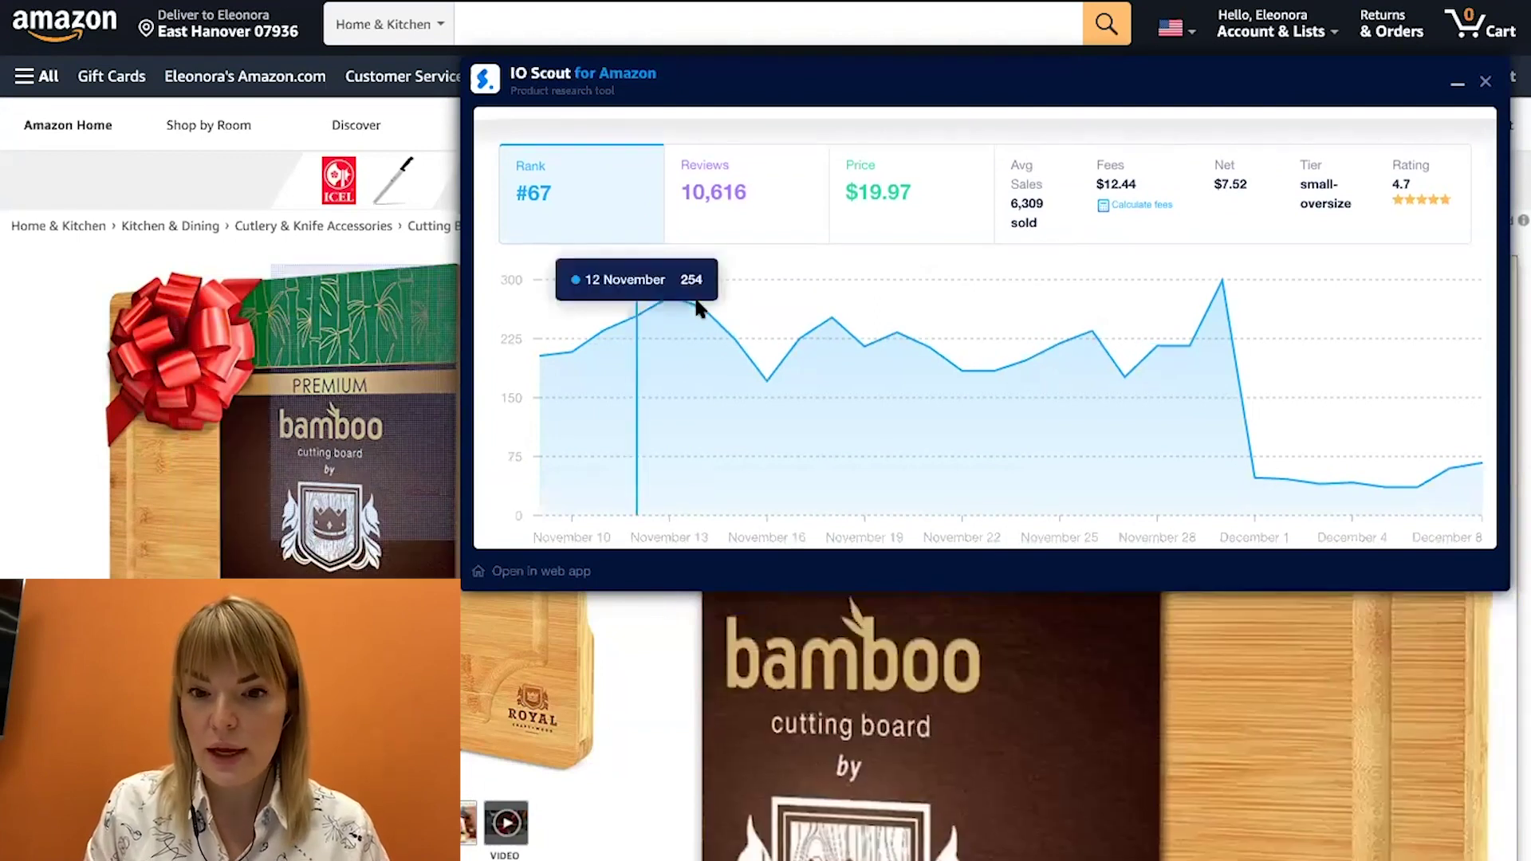
{"action": "scroll", "coordinate": [701, 311], "scroll_direction": "up", "scroll_amount": 1}
{"action": "scroll", "coordinate": [700, 311], "scroll_direction": "up", "scroll_amount": 2}
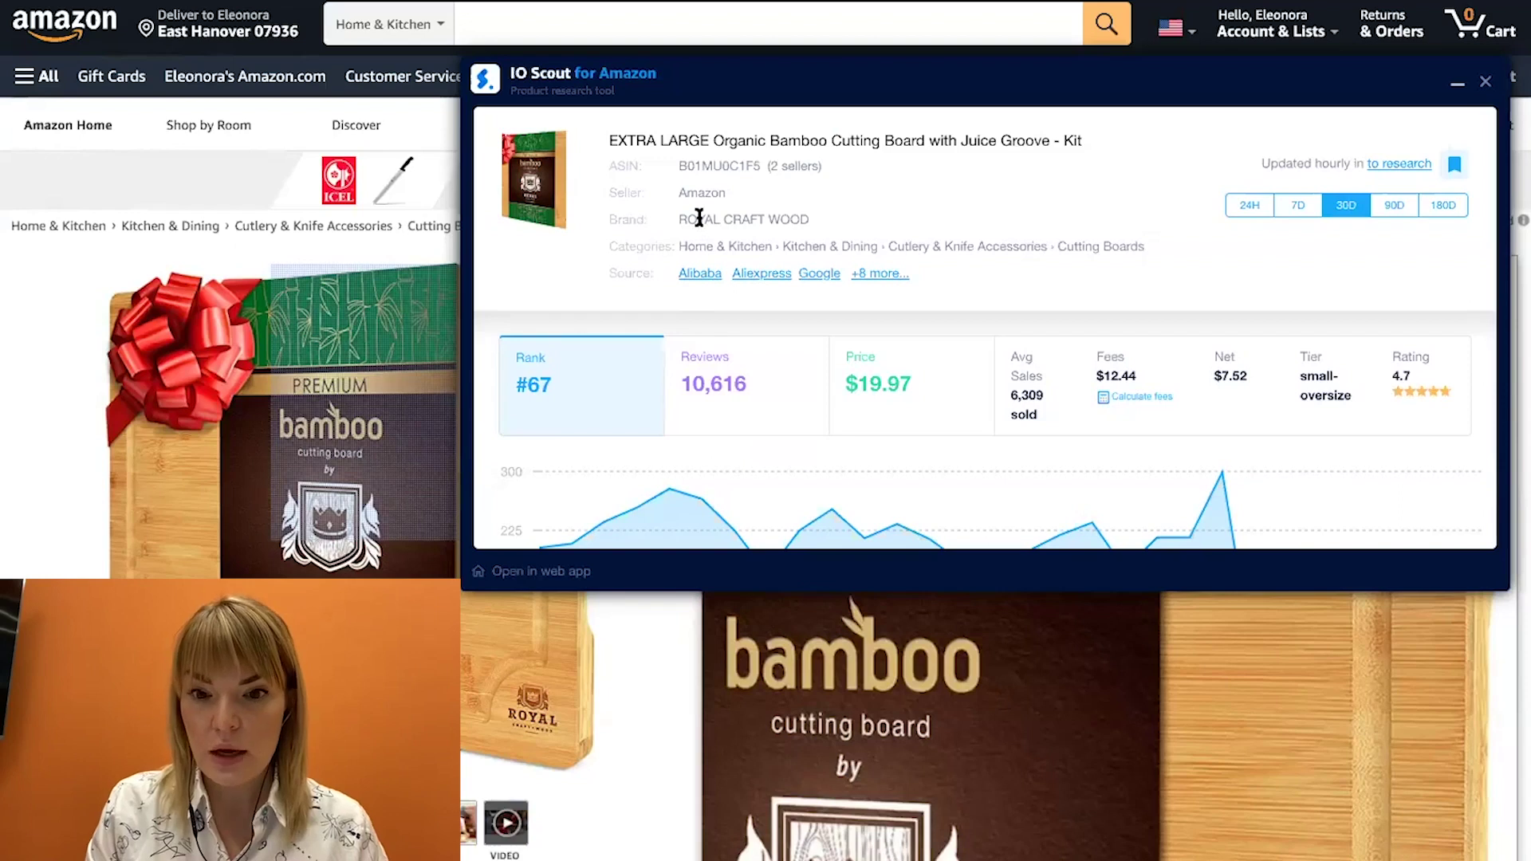
{"action": "scroll", "coordinate": [699, 217], "scroll_direction": "down", "scroll_amount": 1}
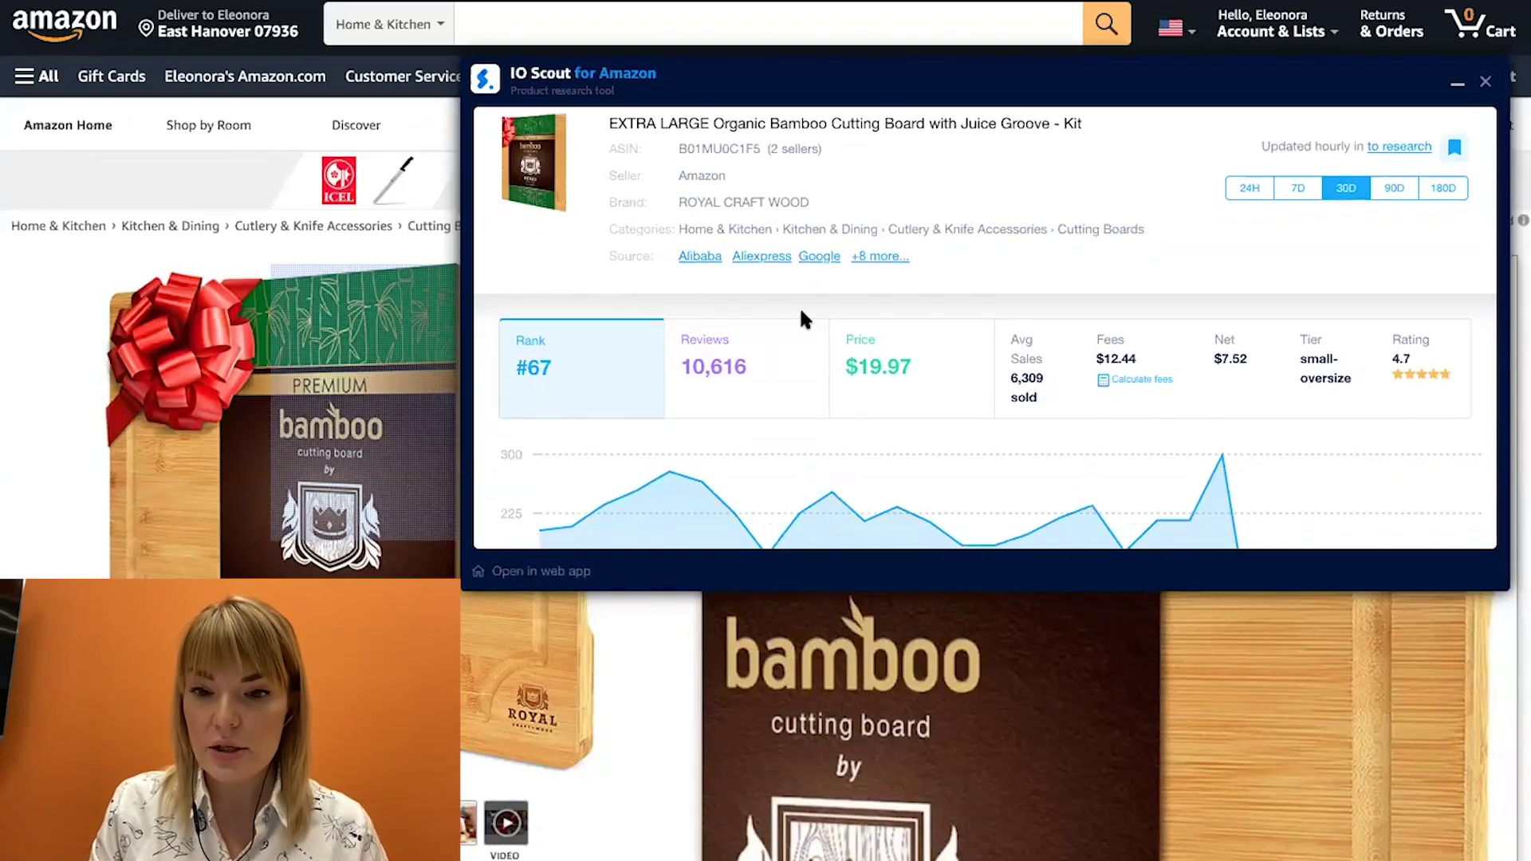
{"action": "scroll", "coordinate": [802, 319], "scroll_direction": "down", "scroll_amount": 2}
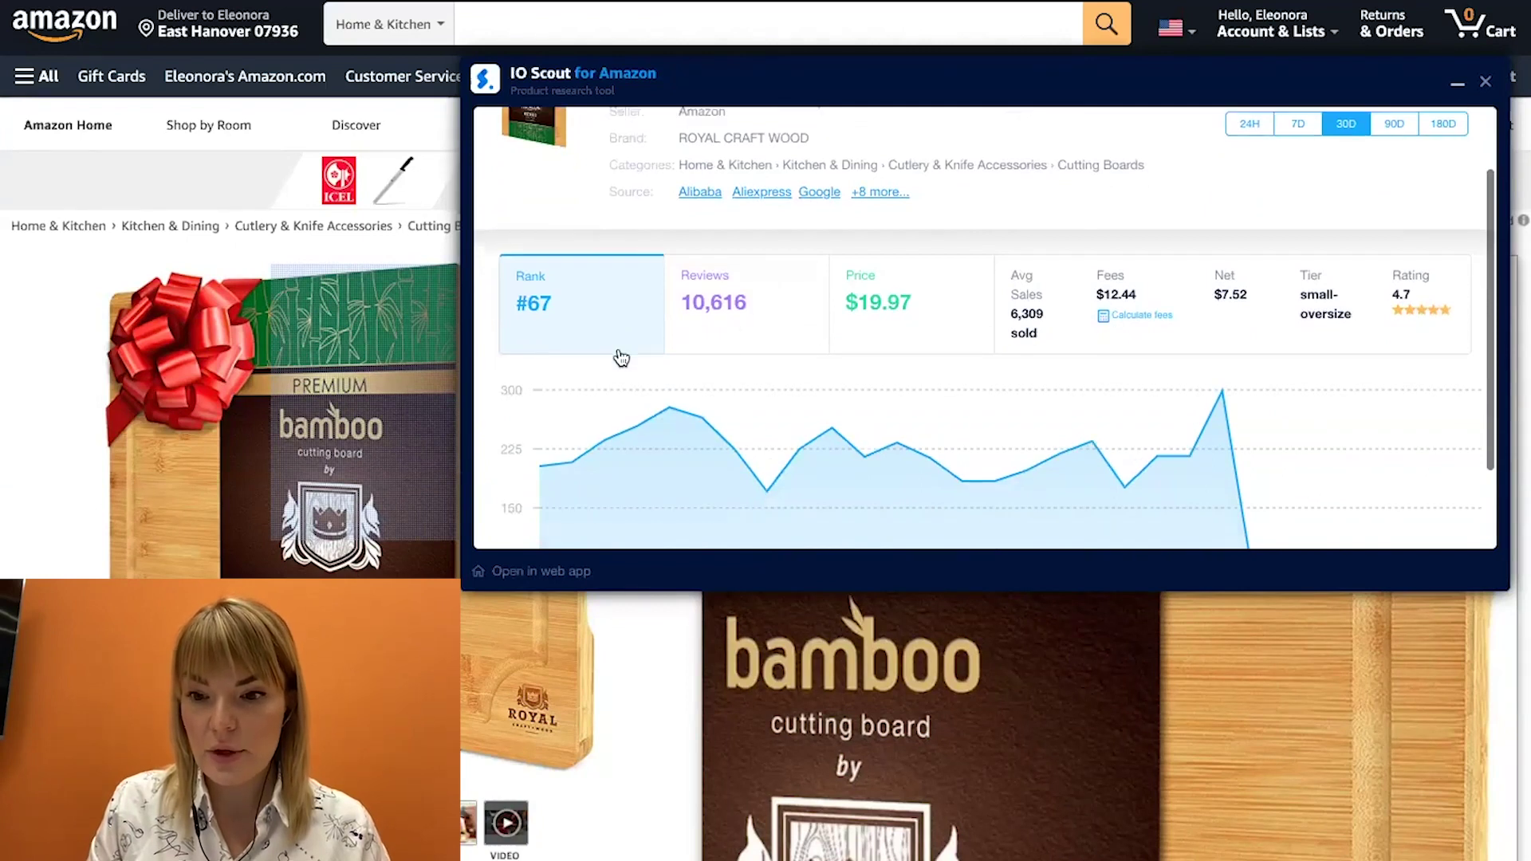
{"action": "scroll", "coordinate": [848, 347], "scroll_direction": "down", "scroll_amount": 3}
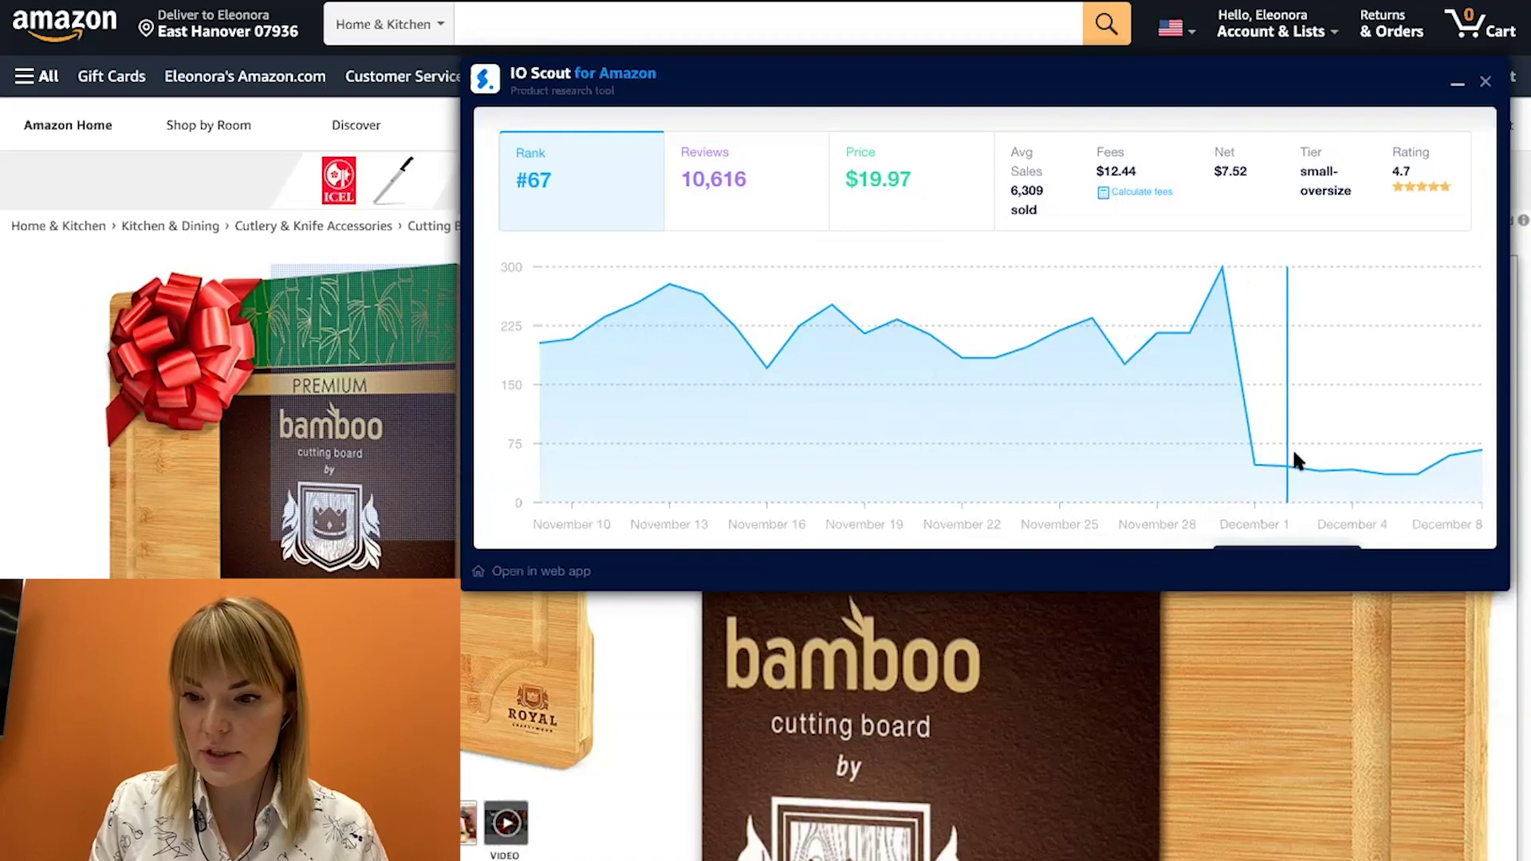
{"action": "scroll", "coordinate": [1293, 452], "scroll_direction": "down", "scroll_amount": 1}
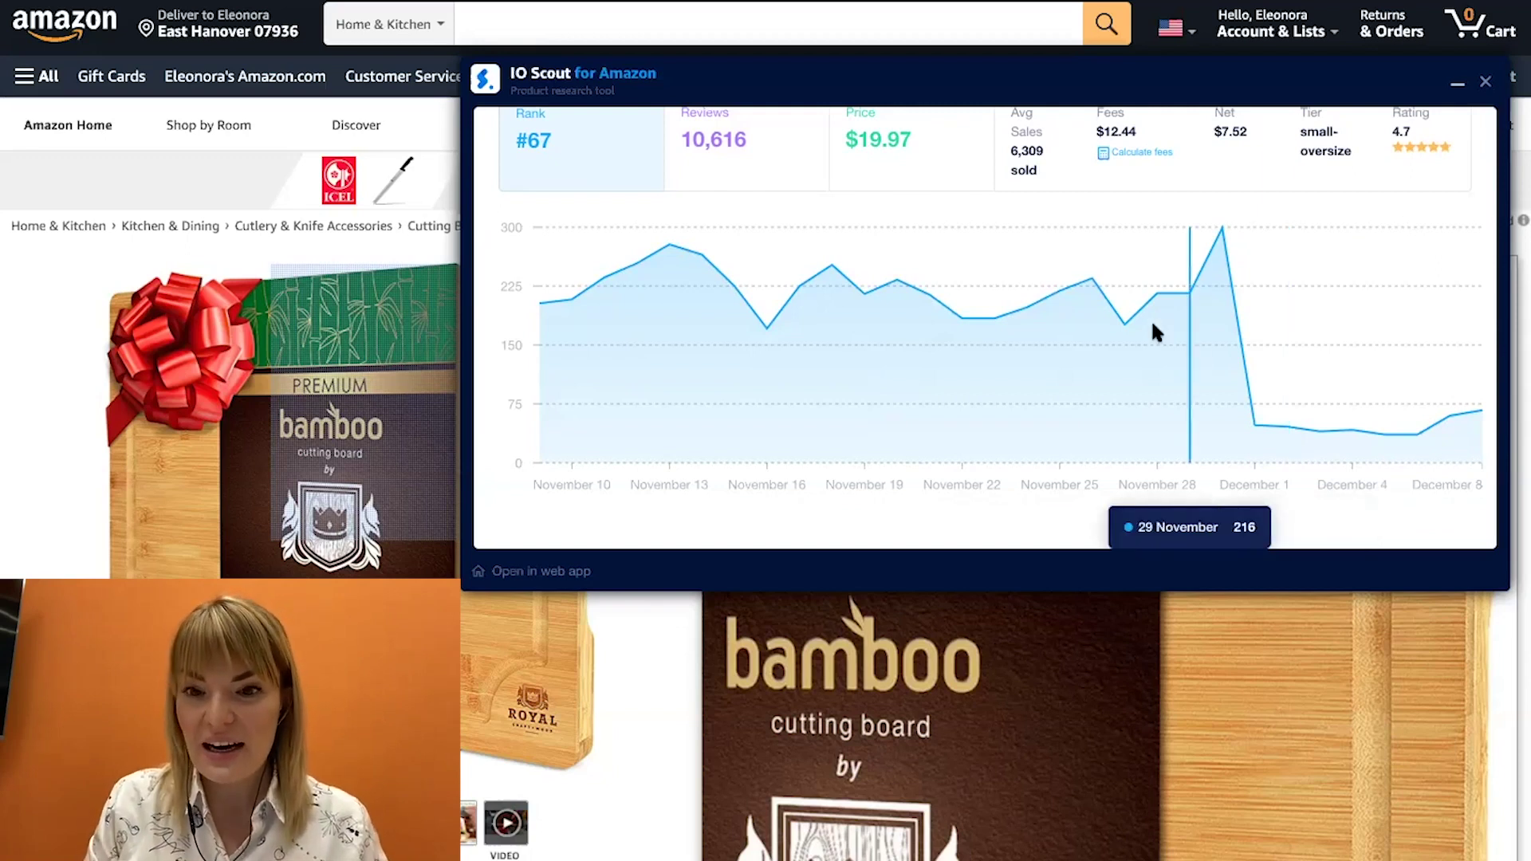
Display the bamboo cutting board's 30-day reviews chart and its 30-day price chart, checking the daily values.
{"action": "scroll", "coordinate": [1152, 322], "scroll_direction": "up", "scroll_amount": 1}
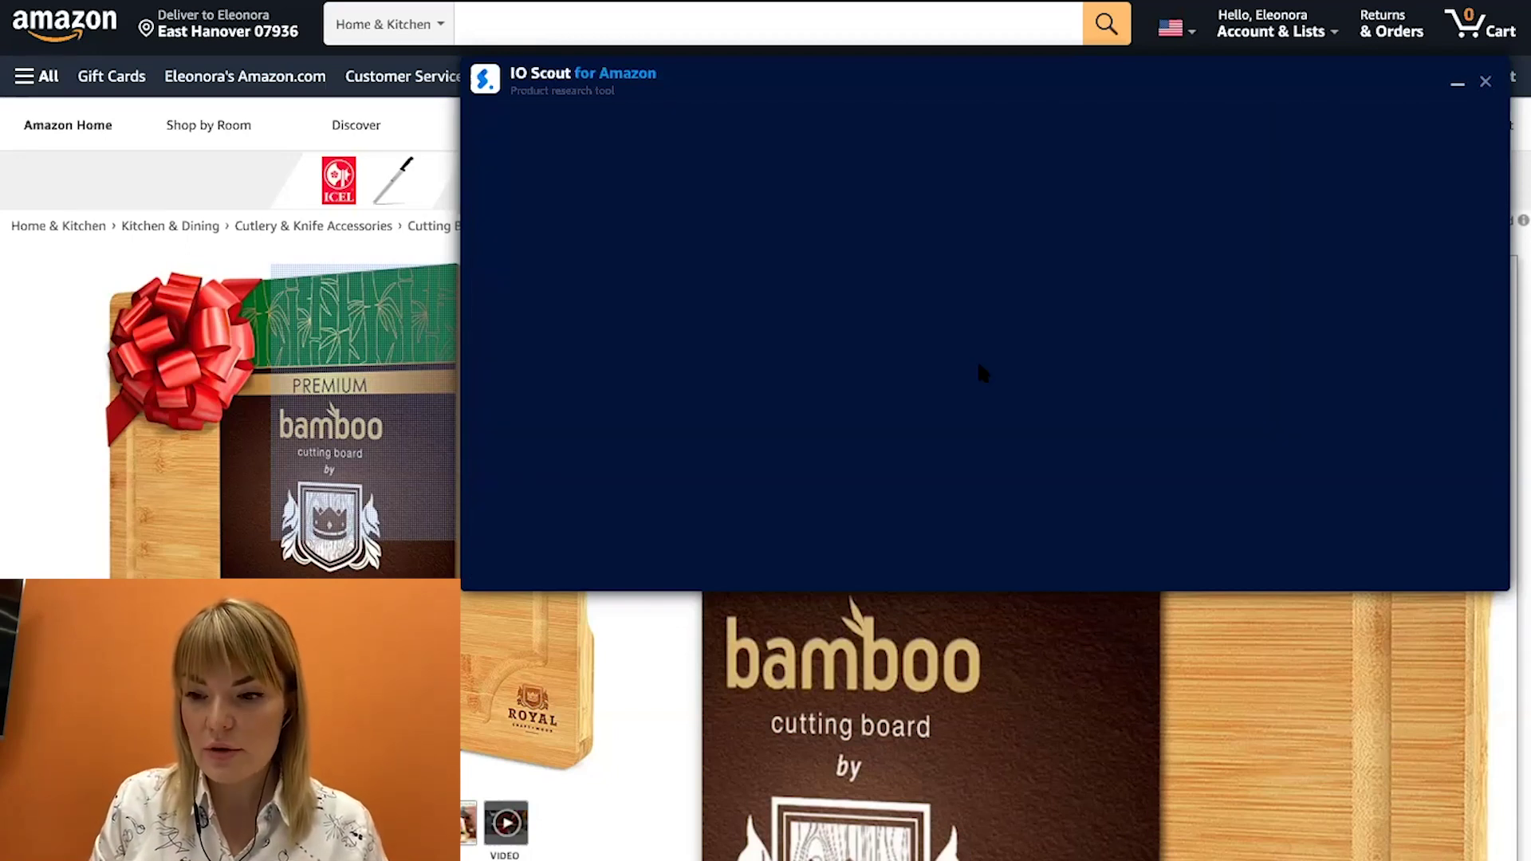
{"action": "scroll", "coordinate": [978, 361], "scroll_direction": "down", "scroll_amount": 3}
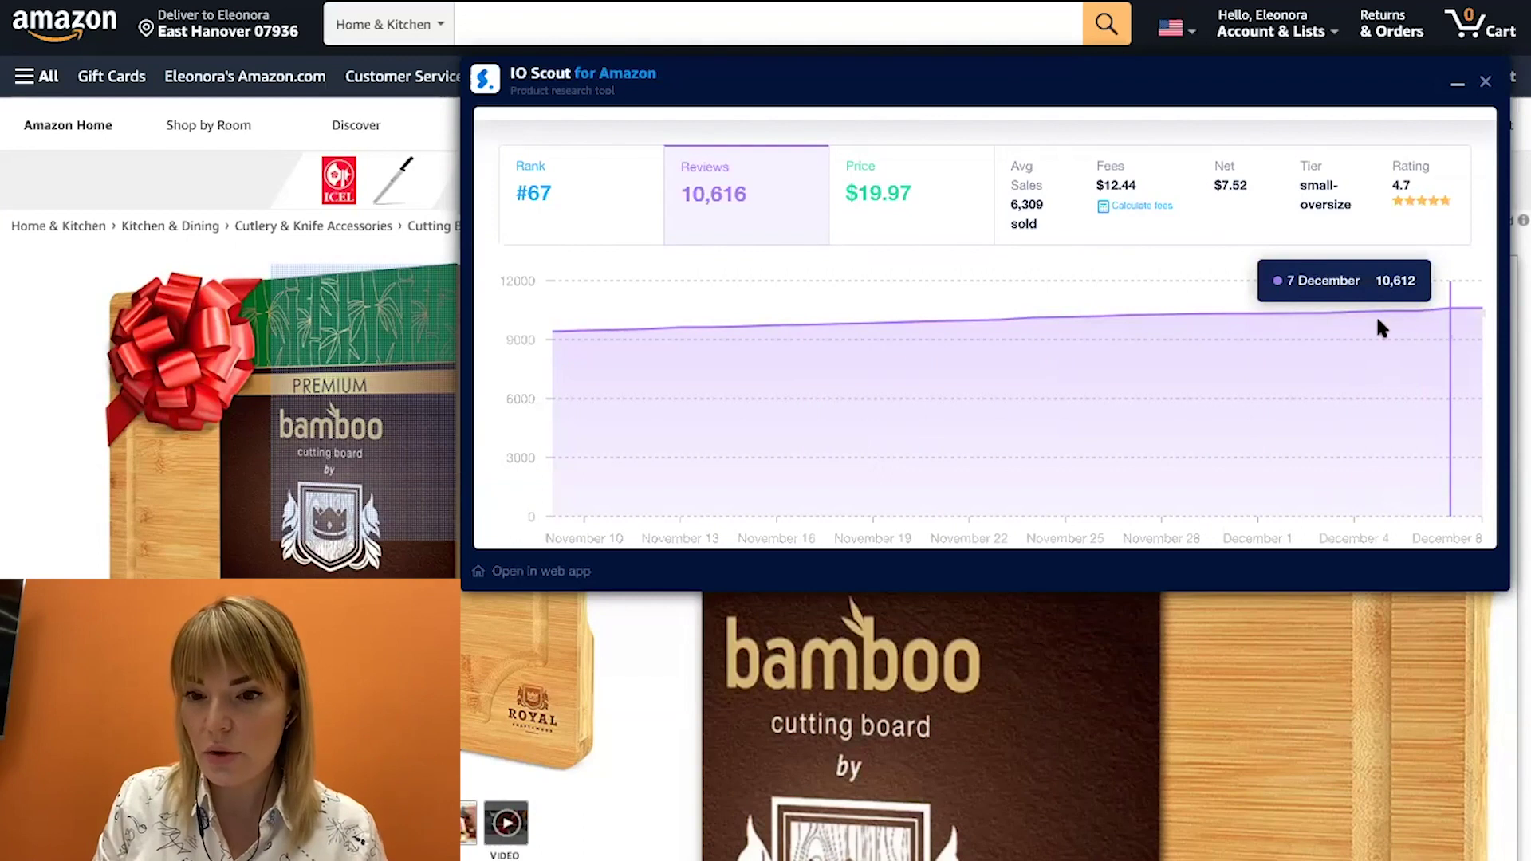
{"action": "left_click", "coordinate": [923, 204]}
{"action": "scroll", "coordinate": [943, 332], "scroll_direction": "down", "scroll_amount": 3}
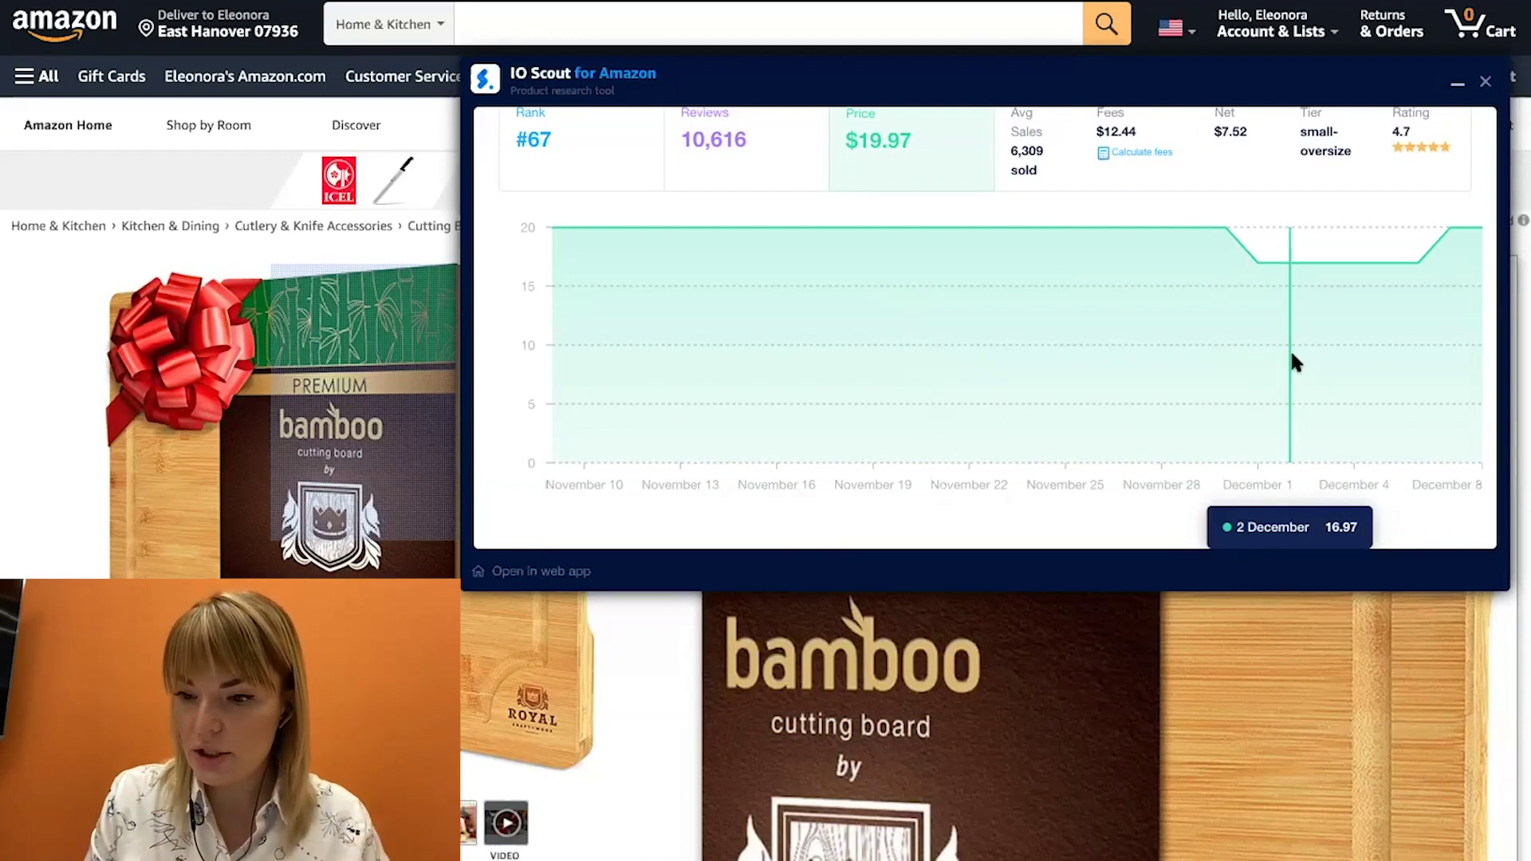
{"action": "scroll", "coordinate": [1292, 355], "scroll_direction": "up", "scroll_amount": 1}
{"action": "scroll", "coordinate": [1292, 355], "scroll_direction": "down", "scroll_amount": 1}
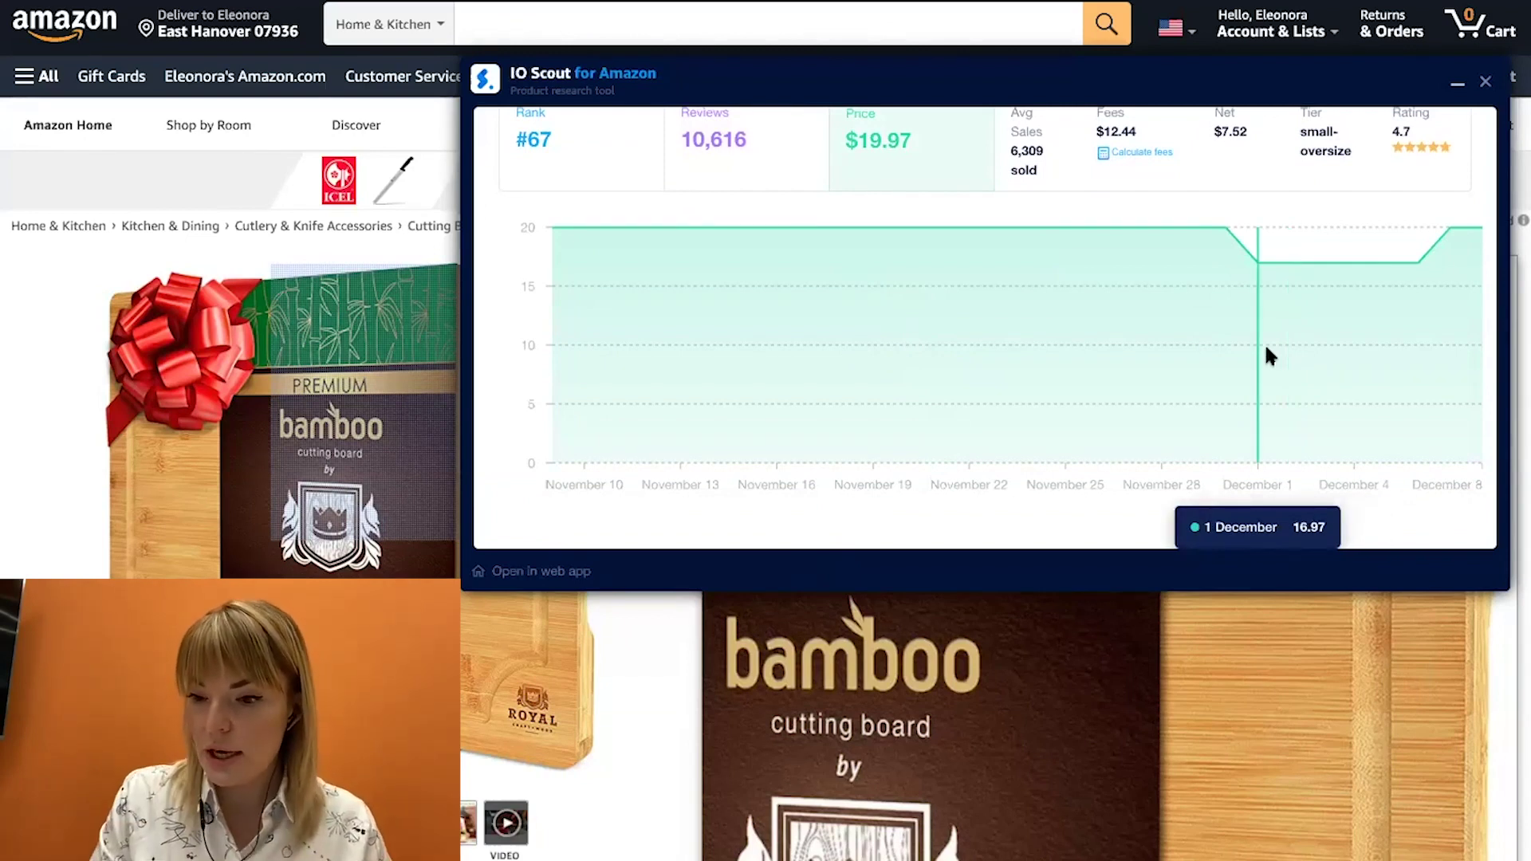
Return to the bamboo cutting board's rank chart and review its recent daily ranks, fees, net and sales figures.
{"action": "scroll", "coordinate": [711, 232], "scroll_direction": "up", "scroll_amount": 1}
{"action": "left_click", "coordinate": [595, 201]}
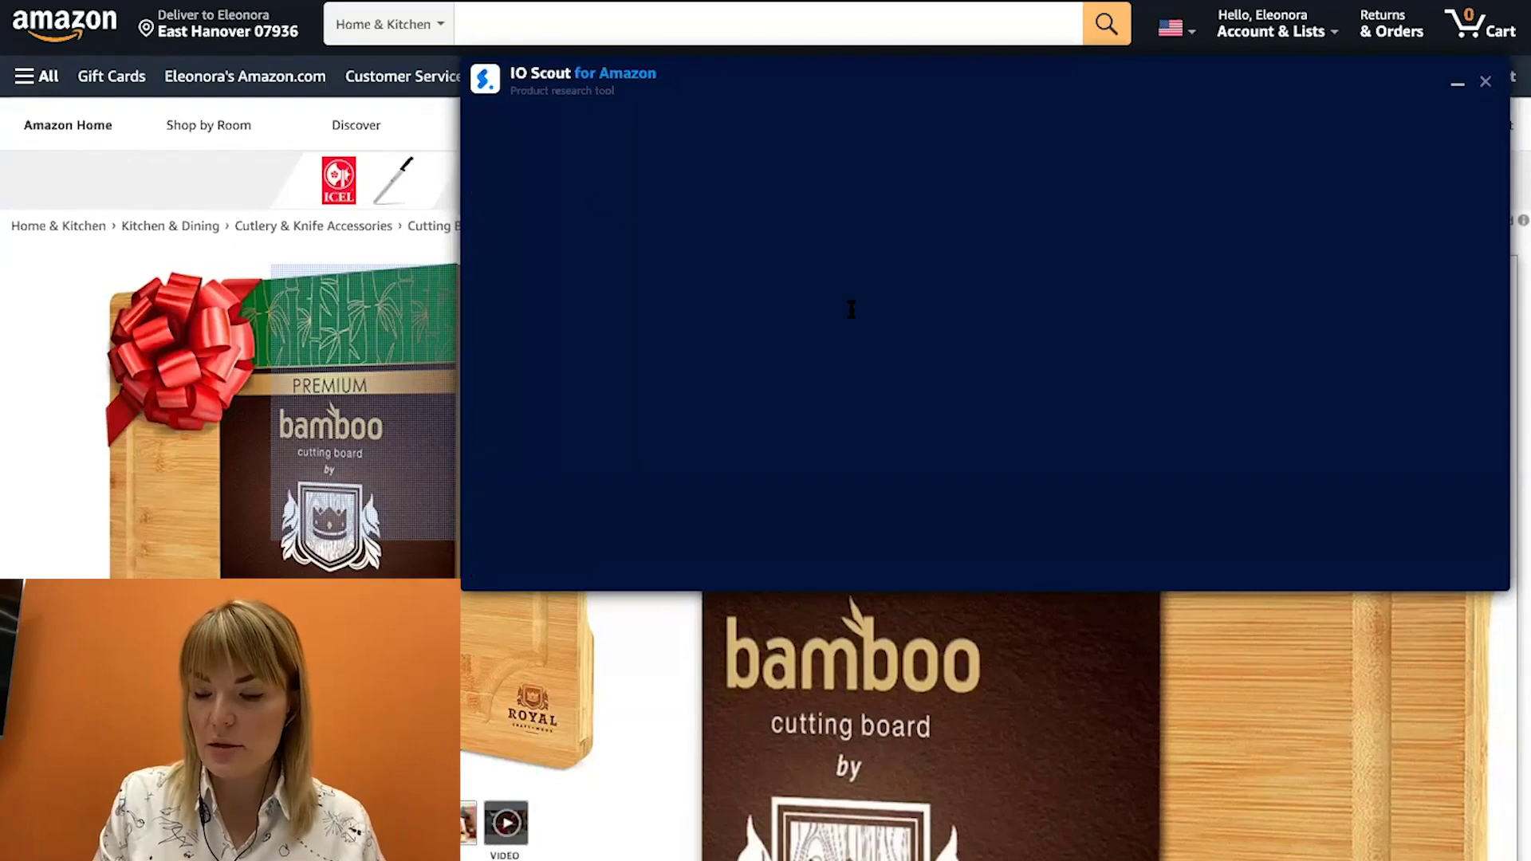
{"action": "scroll", "coordinate": [1043, 363], "scroll_direction": "down", "scroll_amount": 3}
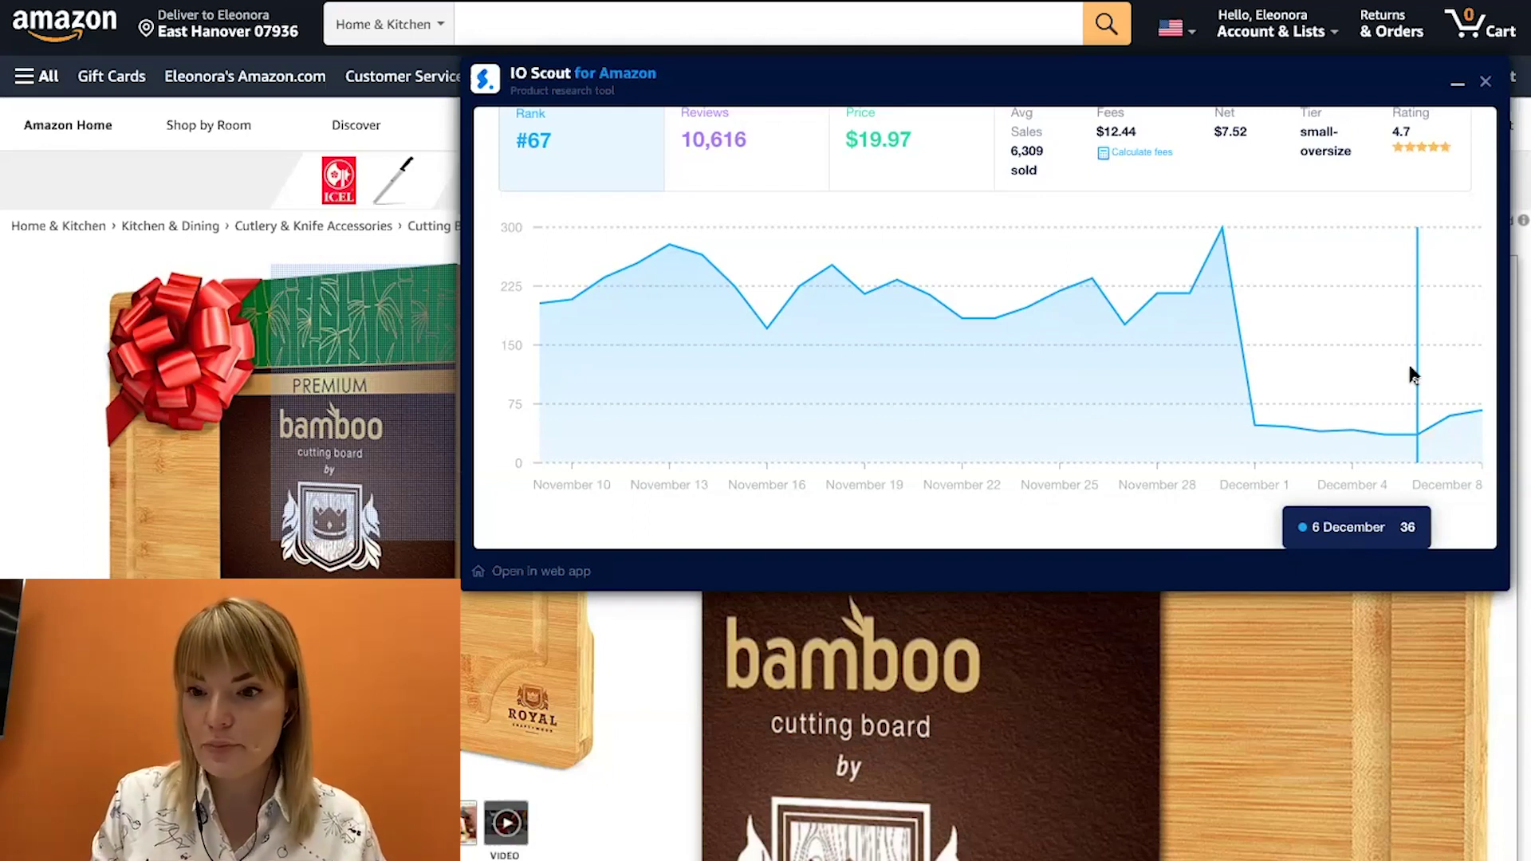
{"action": "scroll", "coordinate": [1410, 375], "scroll_direction": "up", "scroll_amount": 2}
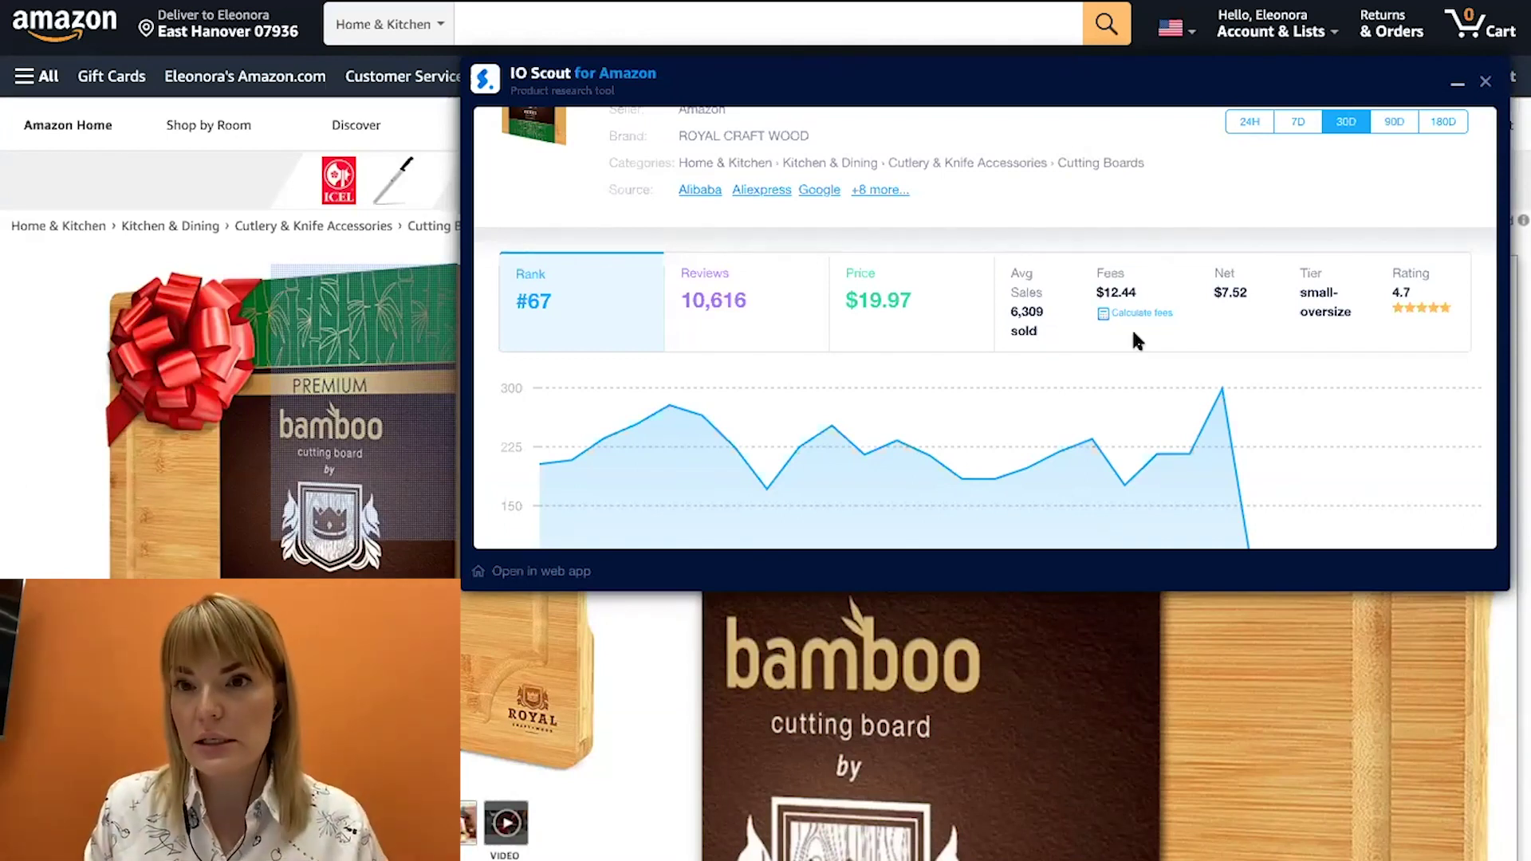
{"action": "scroll", "coordinate": [1253, 461], "scroll_direction": "down", "scroll_amount": 2}
{"action": "scroll", "coordinate": [1251, 459], "scroll_direction": "up", "scroll_amount": 3}
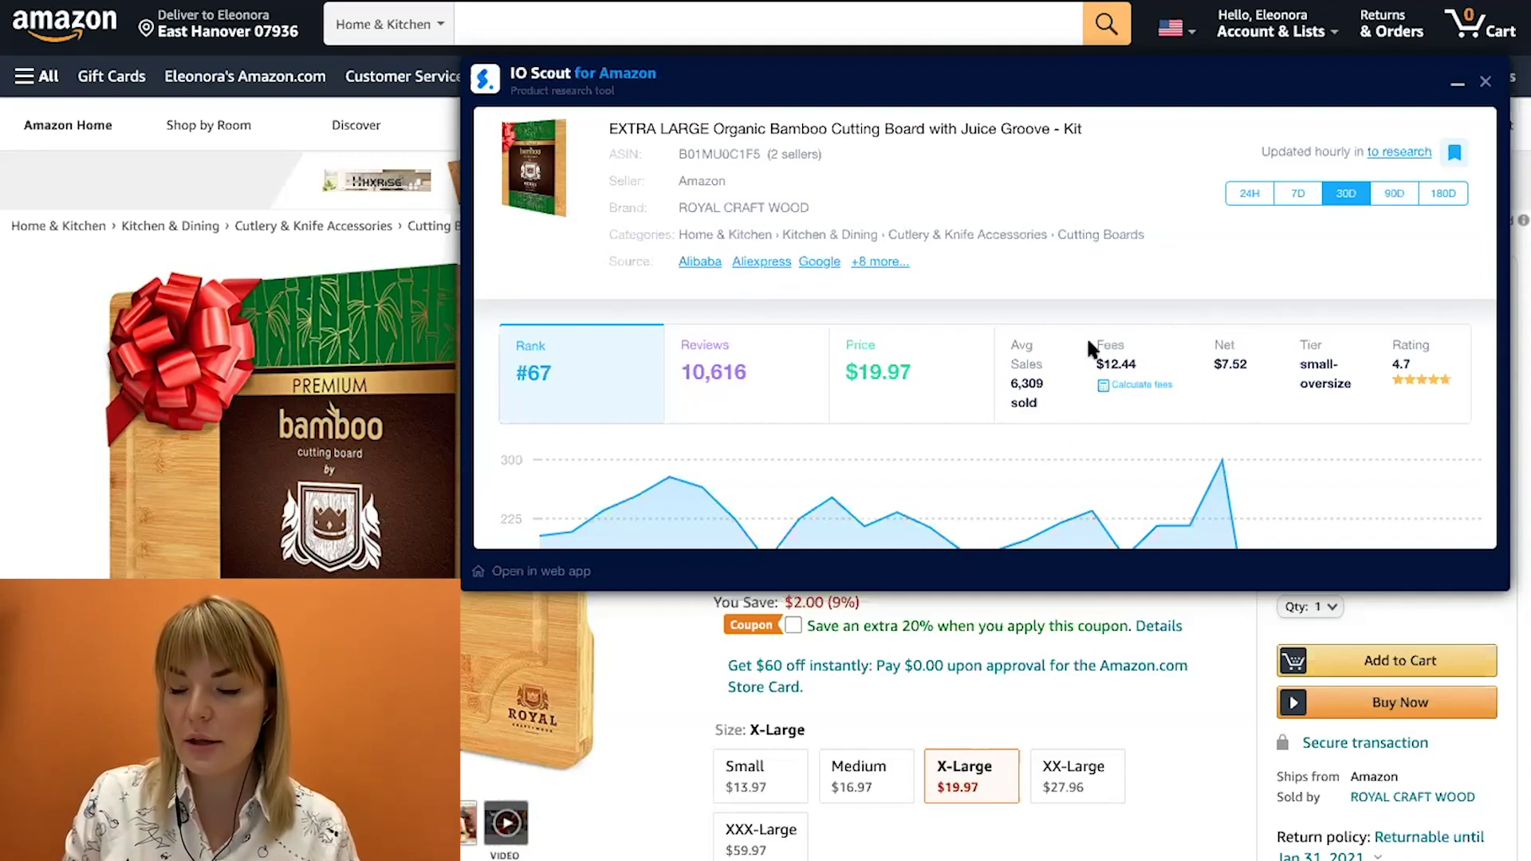
{"action": "scroll", "coordinate": [1088, 340], "scroll_direction": "down", "scroll_amount": 1}
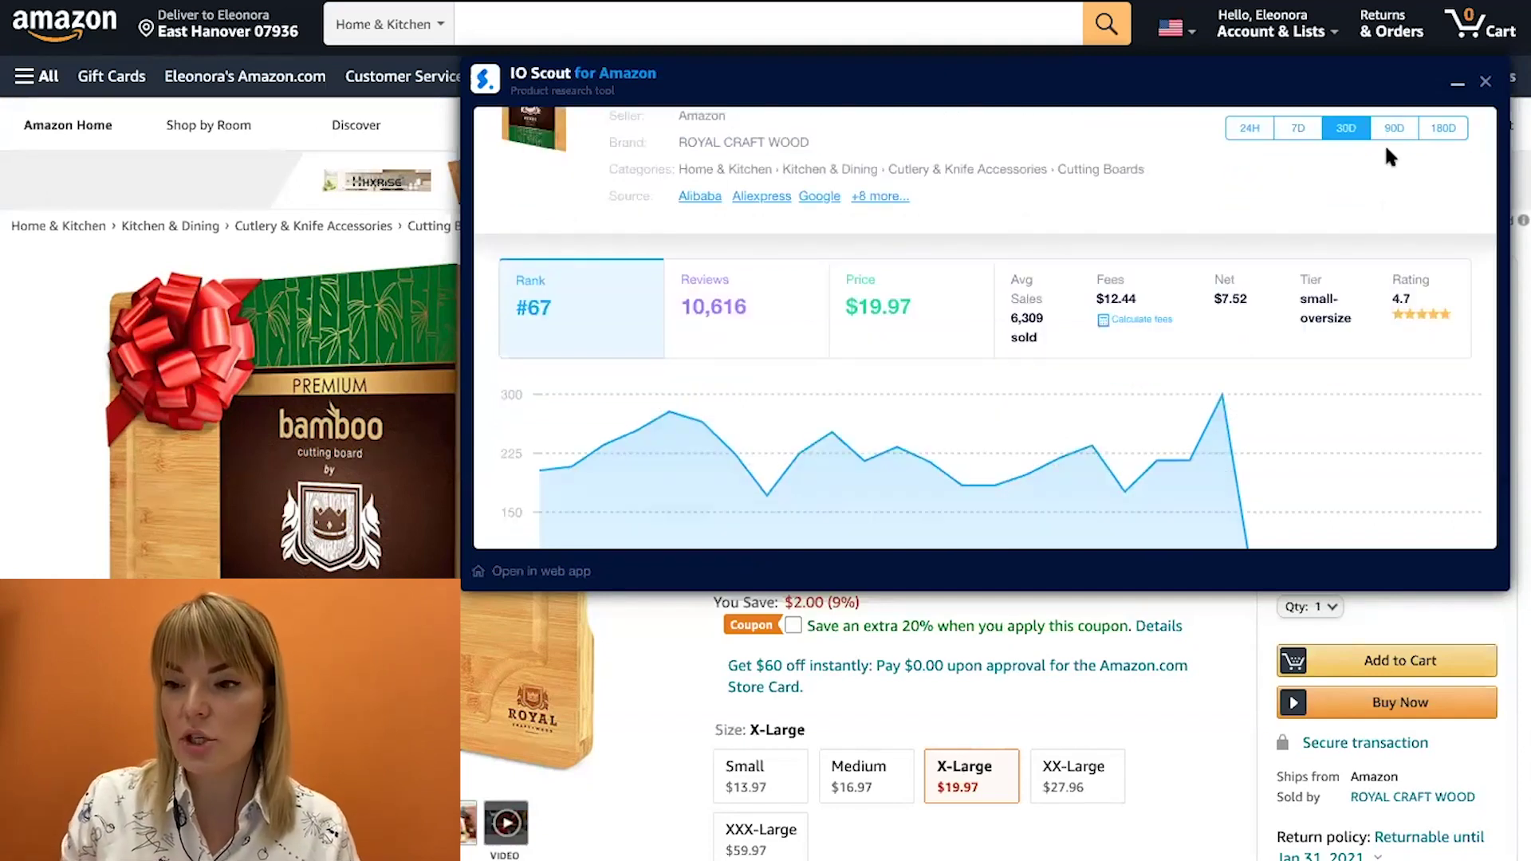
{"action": "scroll", "coordinate": [1418, 147], "scroll_direction": "down", "scroll_amount": 1}
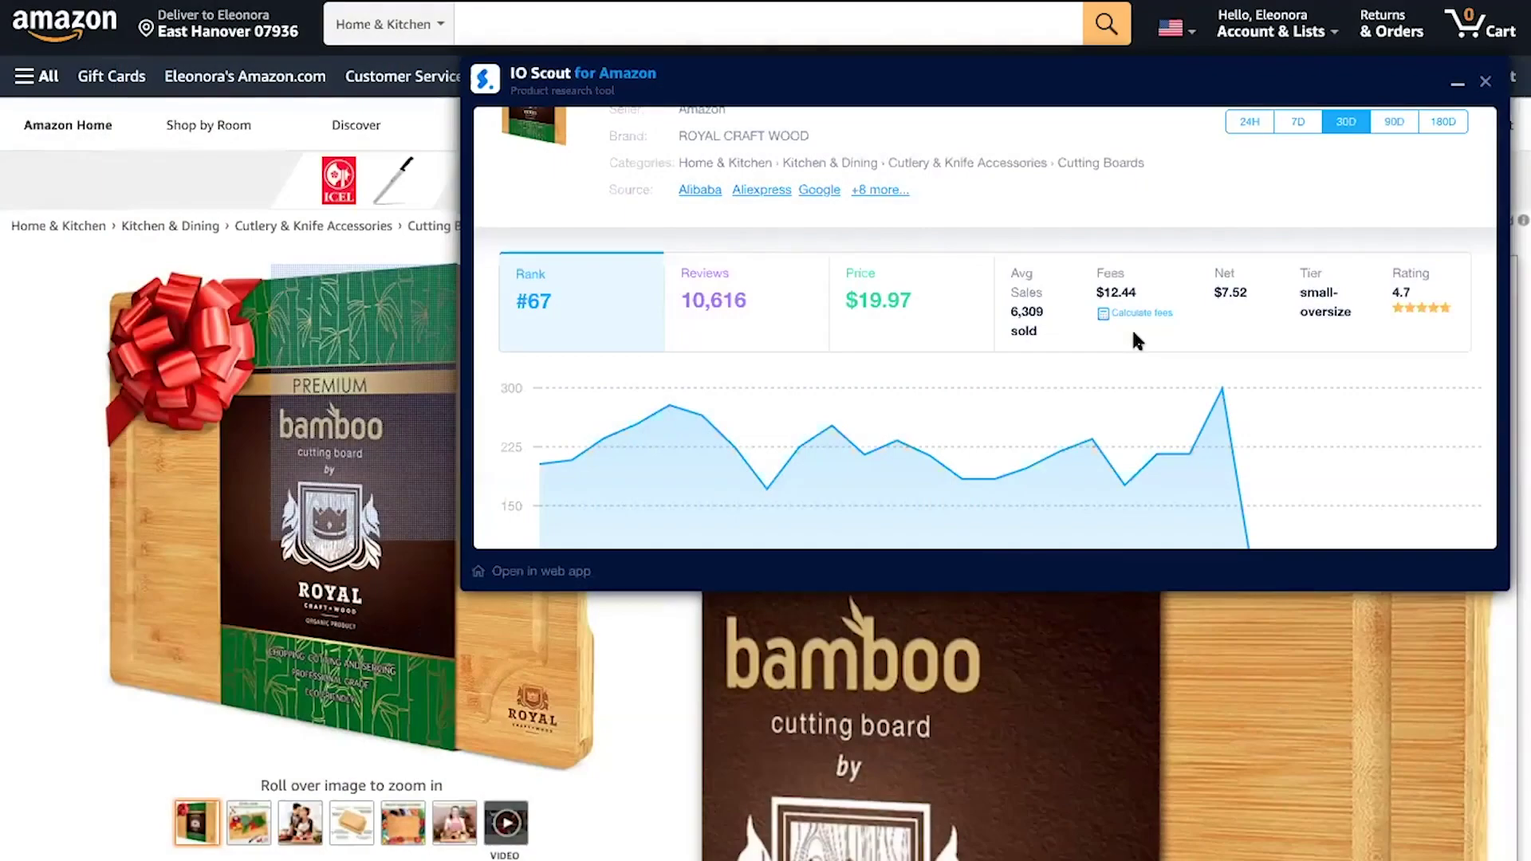
Switch to the IO Scout web app and examine the saved products in the "to research" bookmarks, comparing price, fees, reviews, sales, revenue and rank.
{"action": "scroll", "coordinate": [1176, 326], "scroll_direction": "up", "scroll_amount": 1}
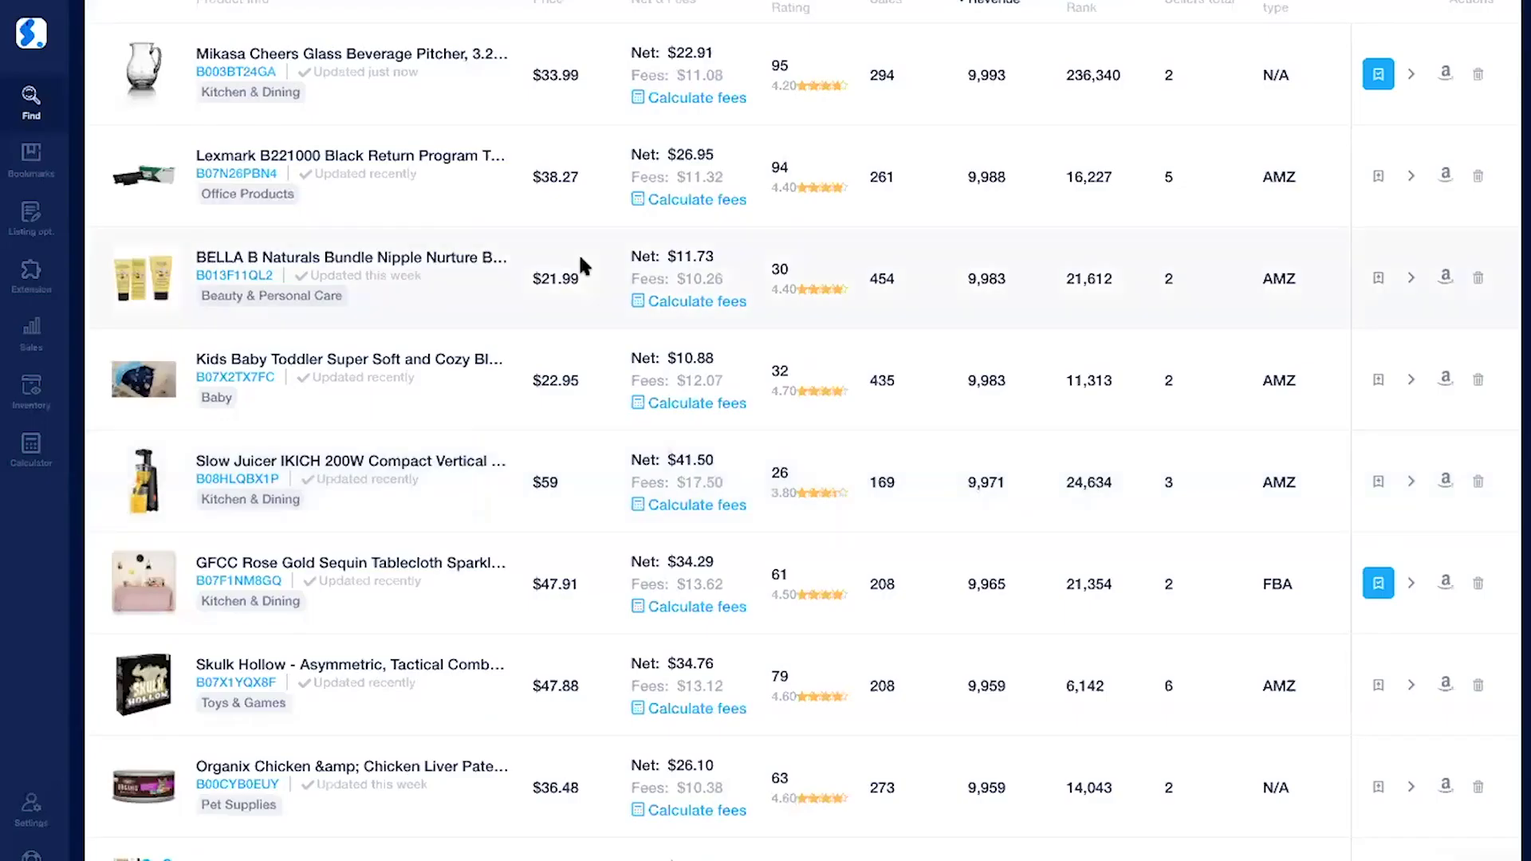
{"action": "scroll", "coordinate": [581, 263], "scroll_direction": "up", "scroll_amount": 3}
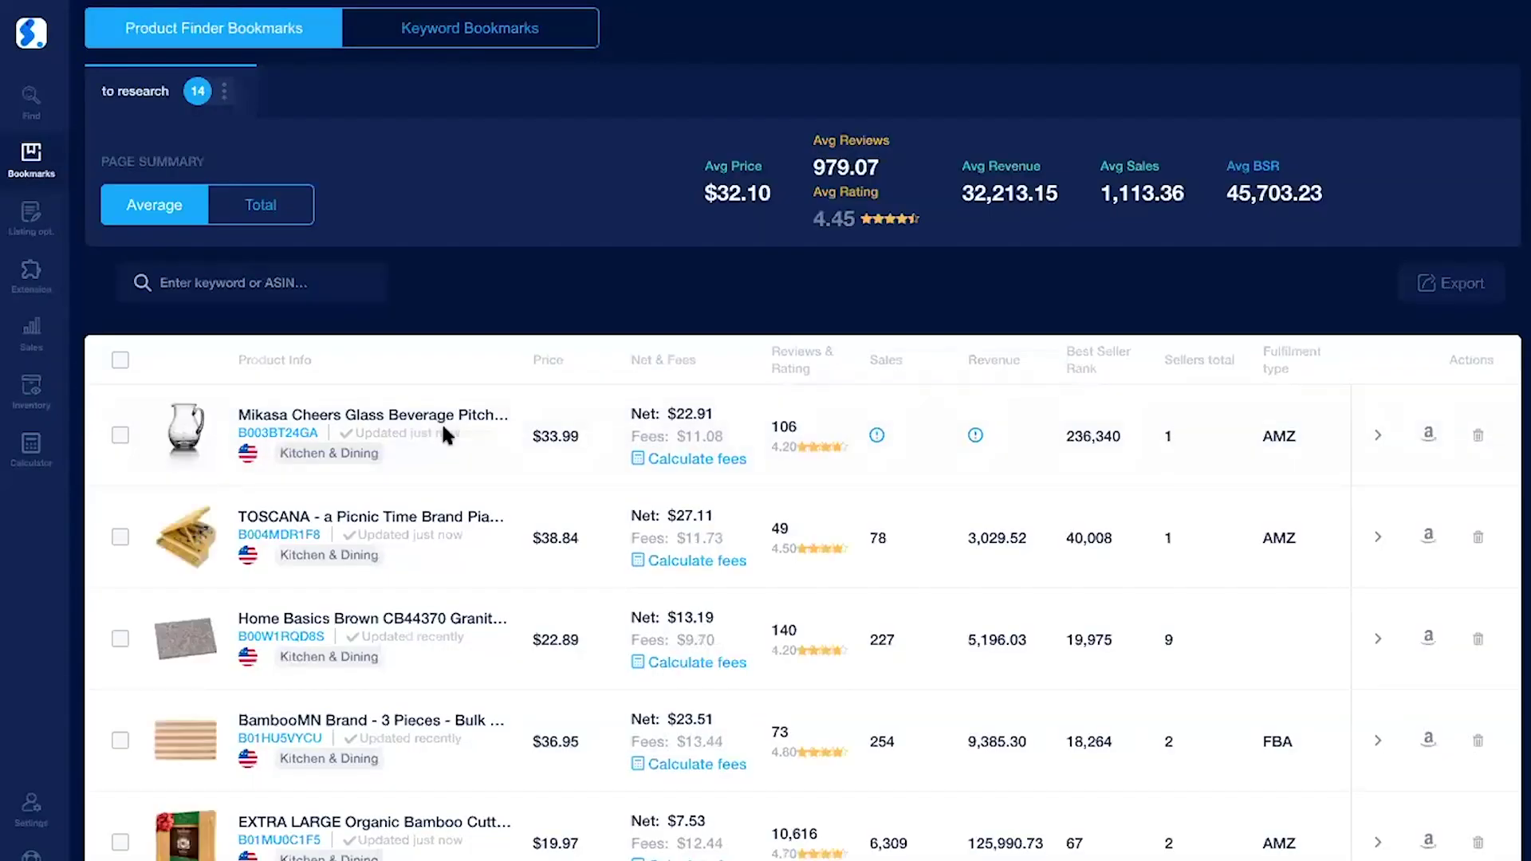
{"action": "scroll", "coordinate": [758, 613], "scroll_direction": "down", "scroll_amount": 1}
{"action": "scroll", "coordinate": [759, 611], "scroll_direction": "down", "scroll_amount": 3}
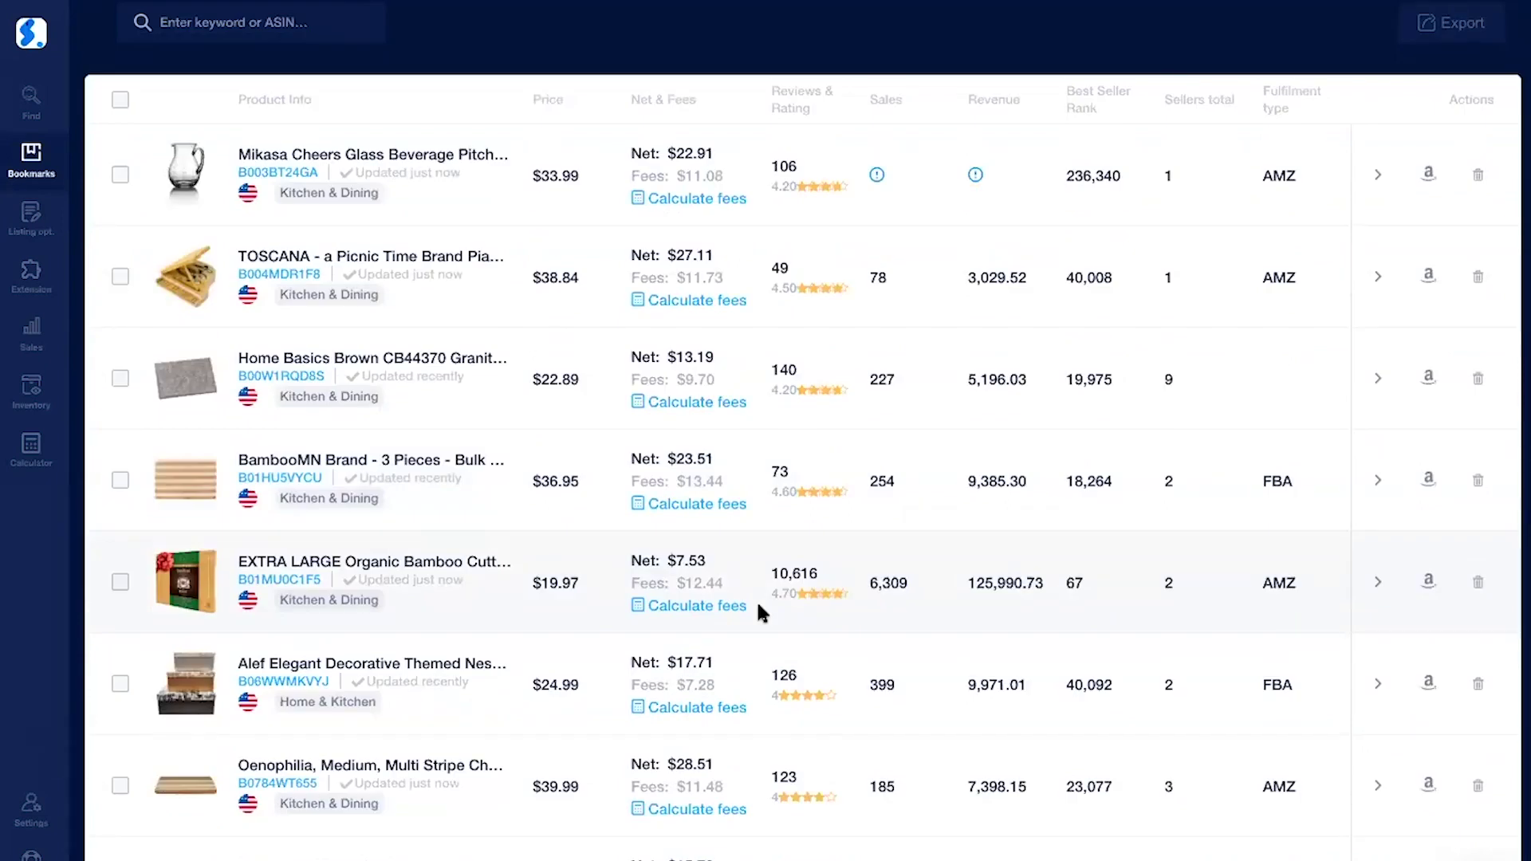
{"action": "scroll", "coordinate": [757, 611], "scroll_direction": "down", "scroll_amount": 1}
{"action": "scroll", "coordinate": [757, 610], "scroll_direction": "down", "scroll_amount": 2}
{"action": "scroll", "coordinate": [759, 612], "scroll_direction": "down", "scroll_amount": 1}
{"action": "scroll", "coordinate": [749, 613], "scroll_direction": "down", "scroll_amount": 2}
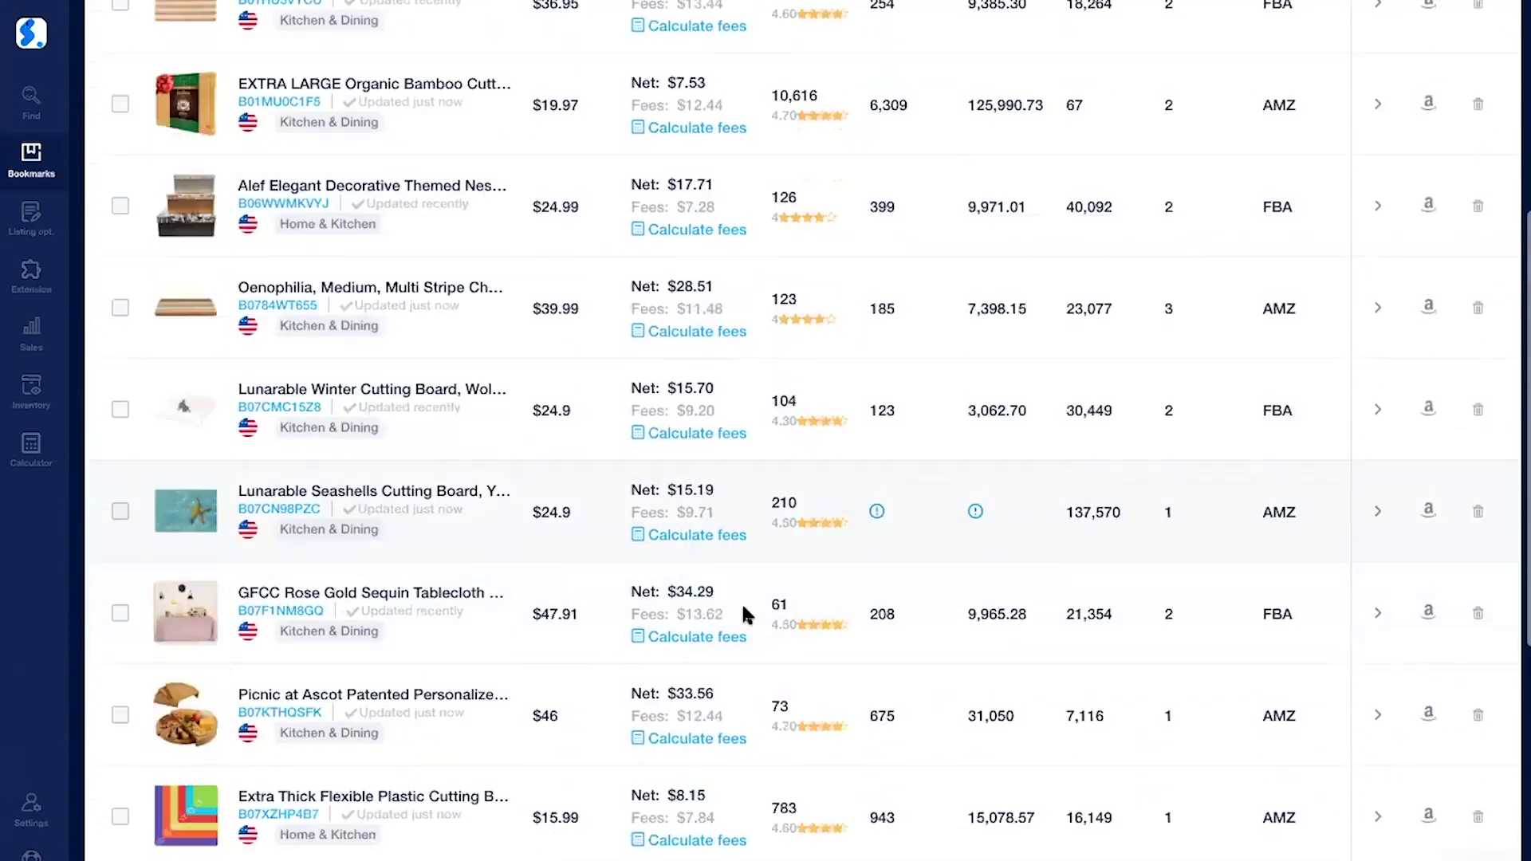
{"action": "scroll", "coordinate": [504, 520], "scroll_direction": "down", "scroll_amount": 2}
{"action": "scroll", "coordinate": [502, 522], "scroll_direction": "down", "scroll_amount": 1}
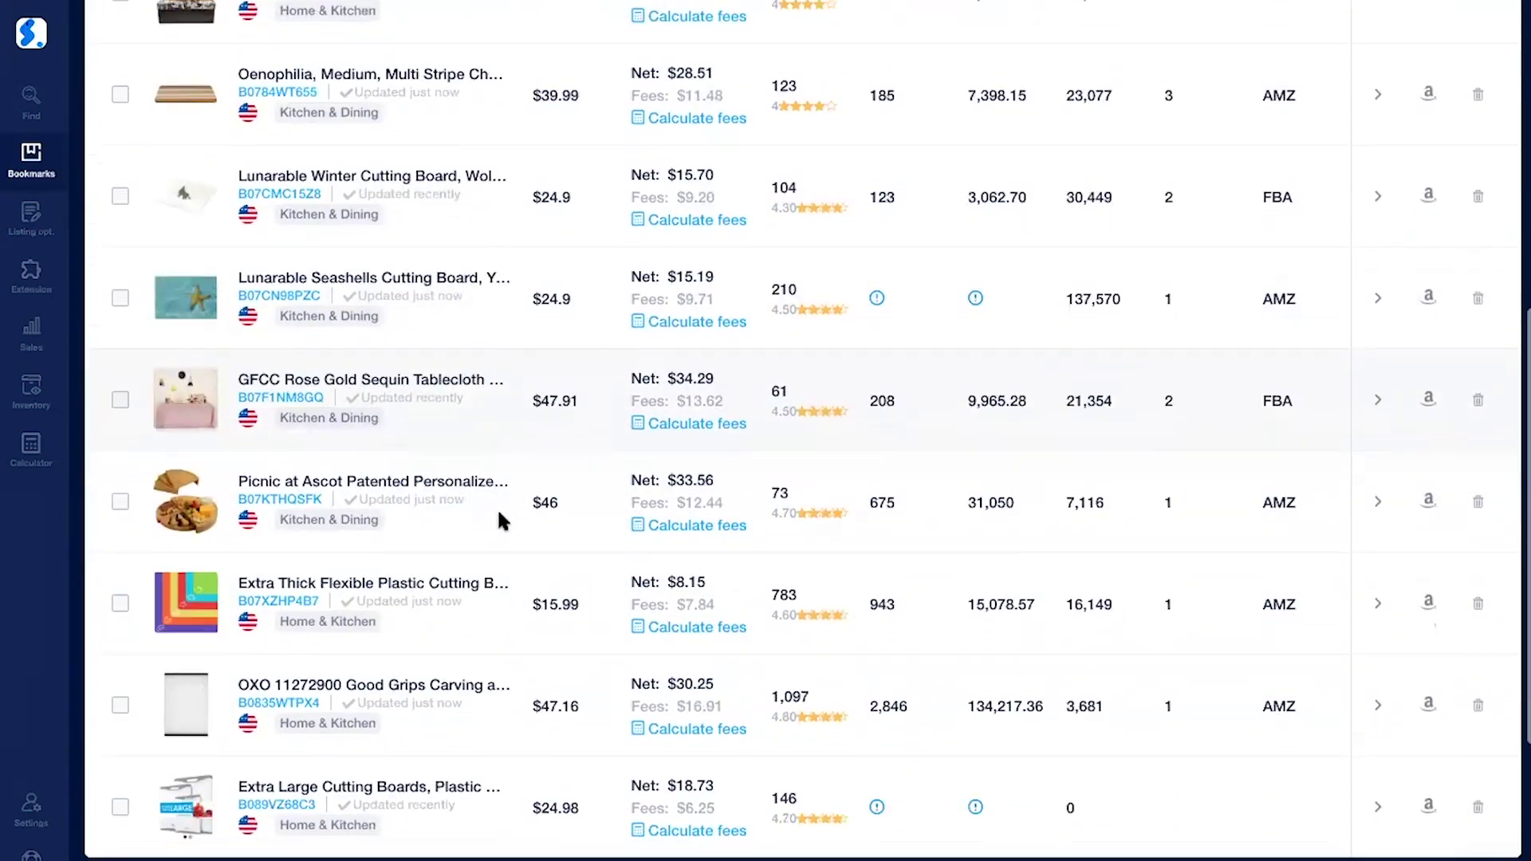
{"action": "scroll", "coordinate": [500, 521], "scroll_direction": "down", "scroll_amount": 1}
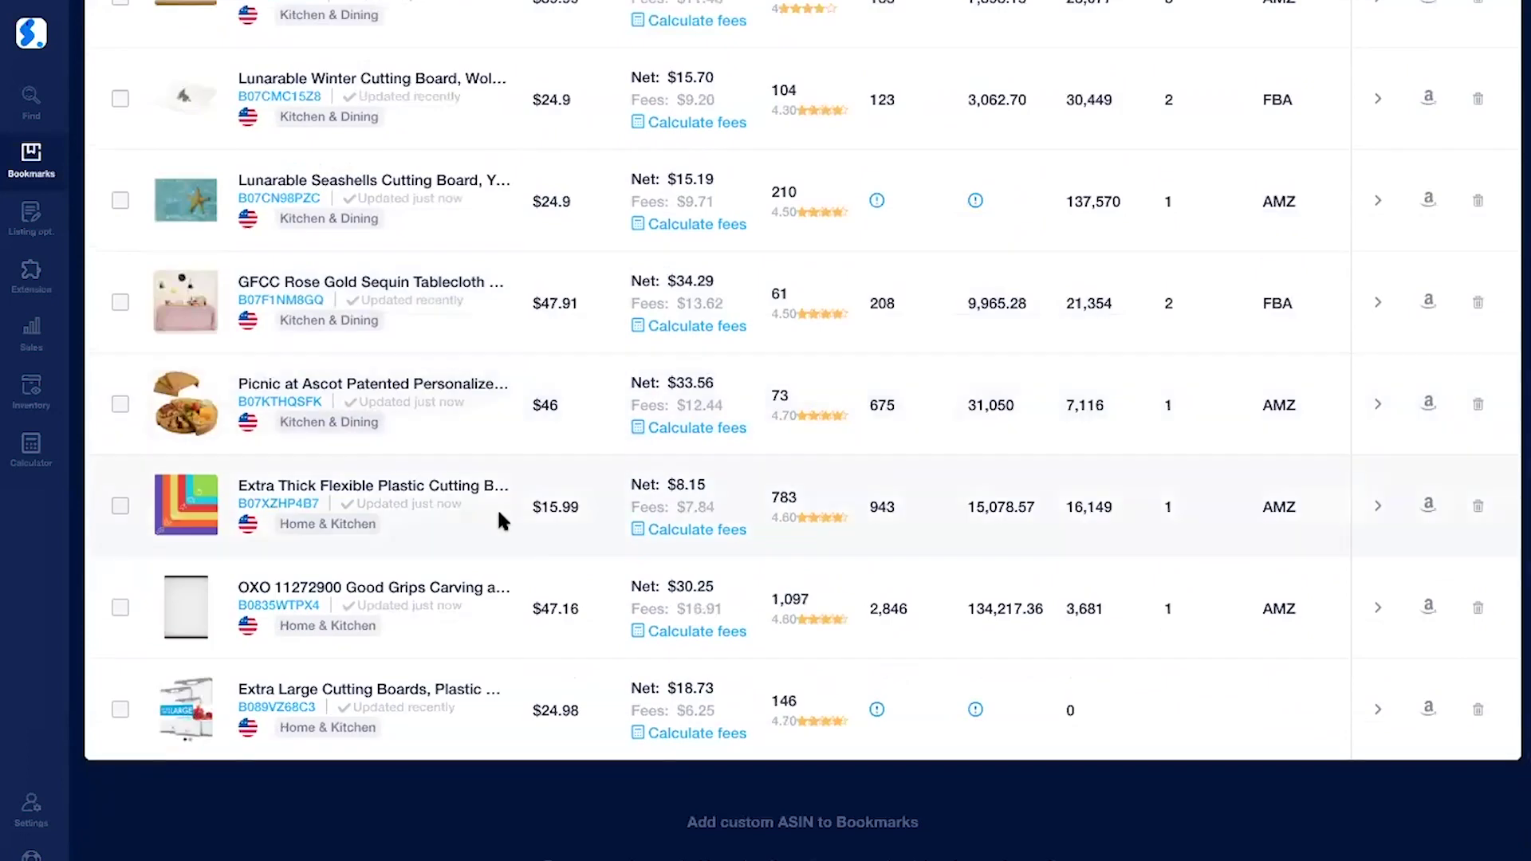
{"action": "scroll", "coordinate": [500, 520], "scroll_direction": "up", "scroll_amount": 2}
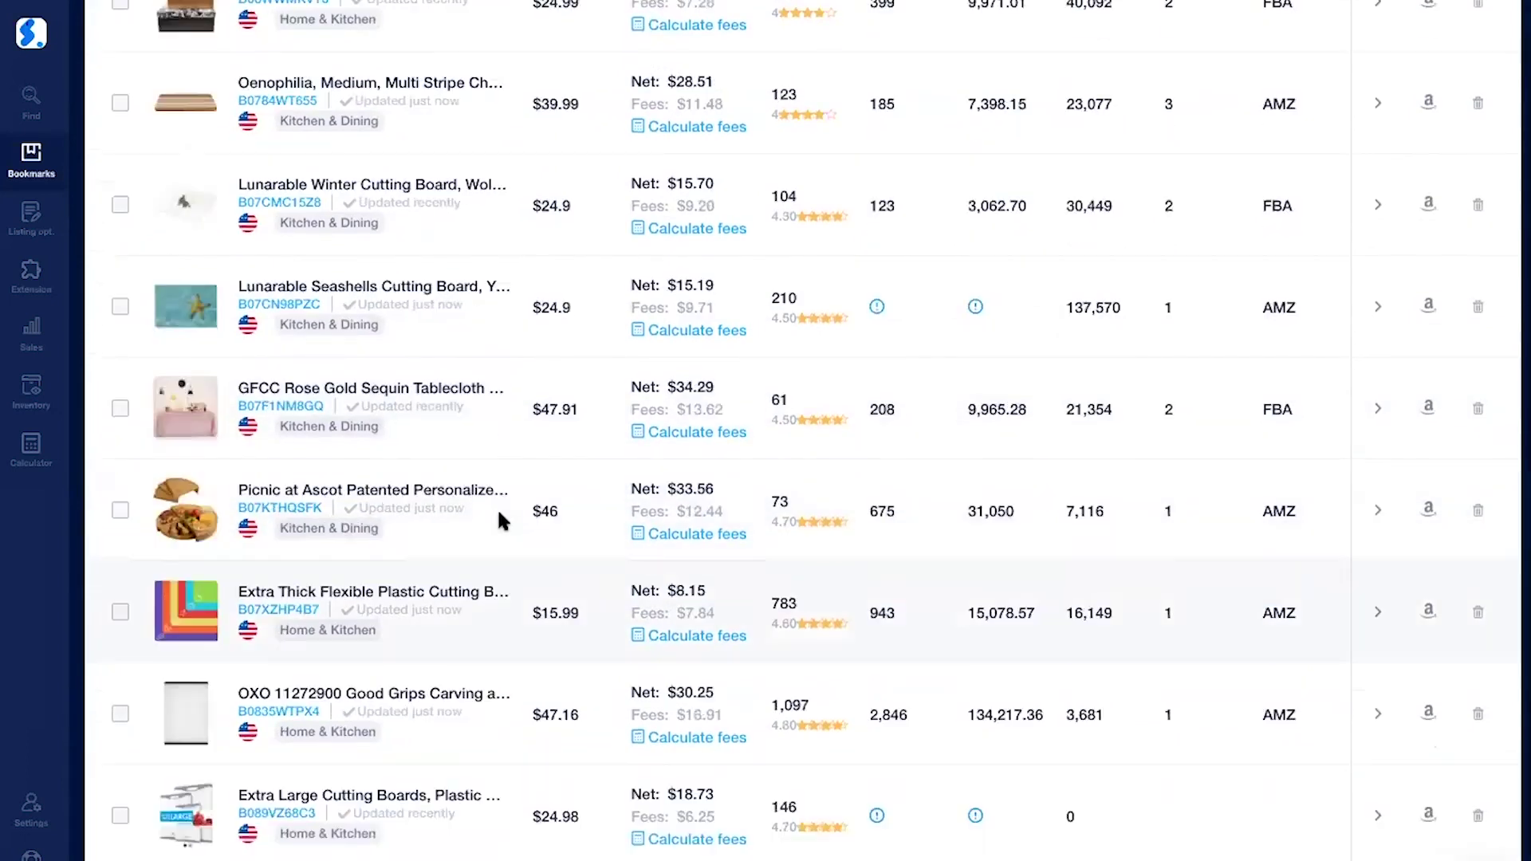
{"action": "scroll", "coordinate": [500, 520], "scroll_direction": "up", "scroll_amount": 3}
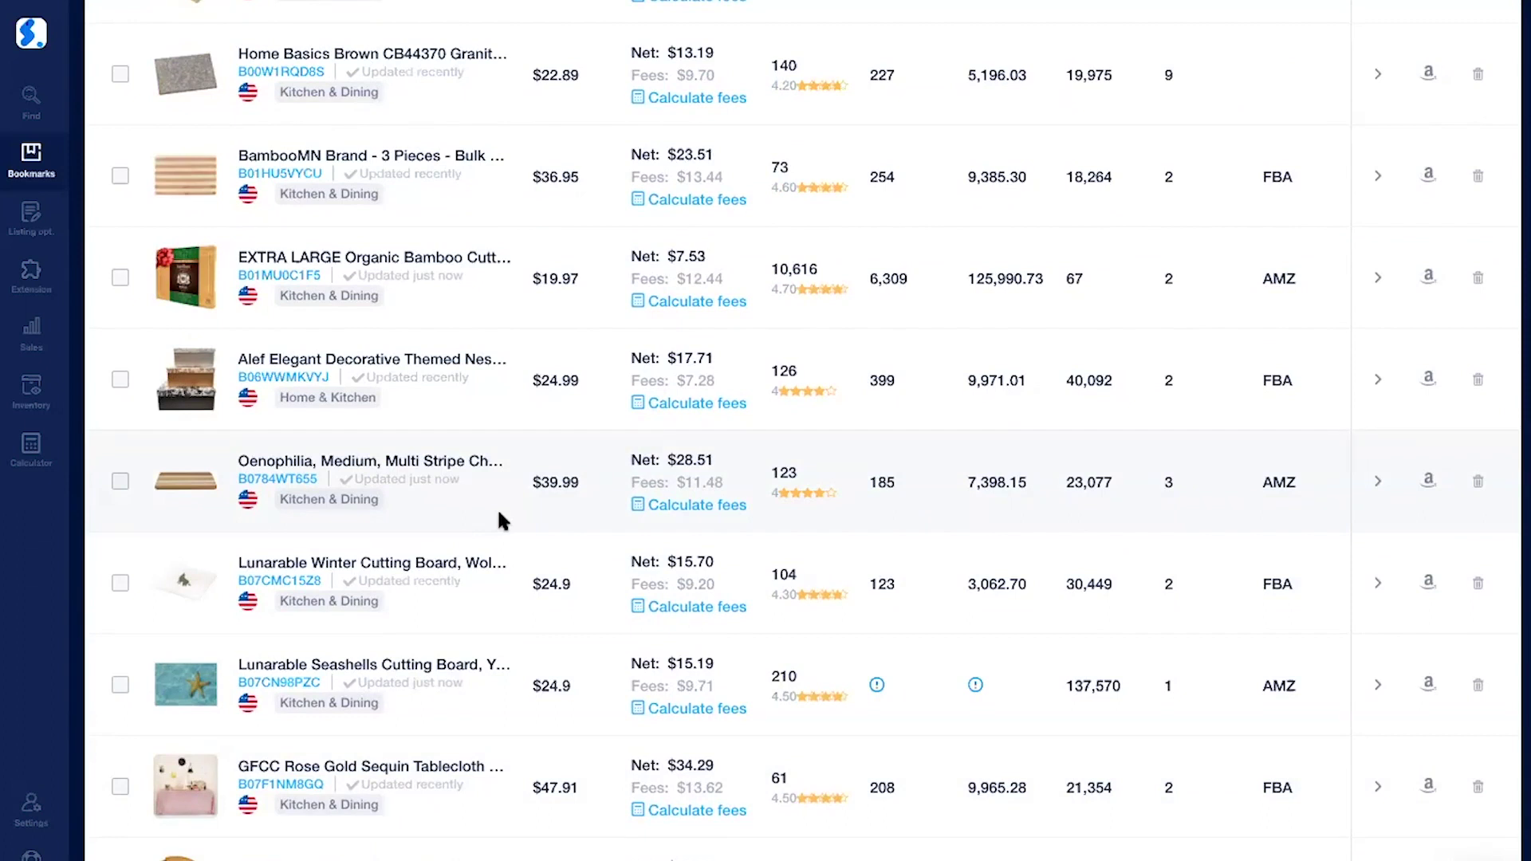
Open Keyword Finder and search for keywords that include "cutting board".
{"action": "scroll", "coordinate": [501, 518], "scroll_direction": "up", "scroll_amount": 8}
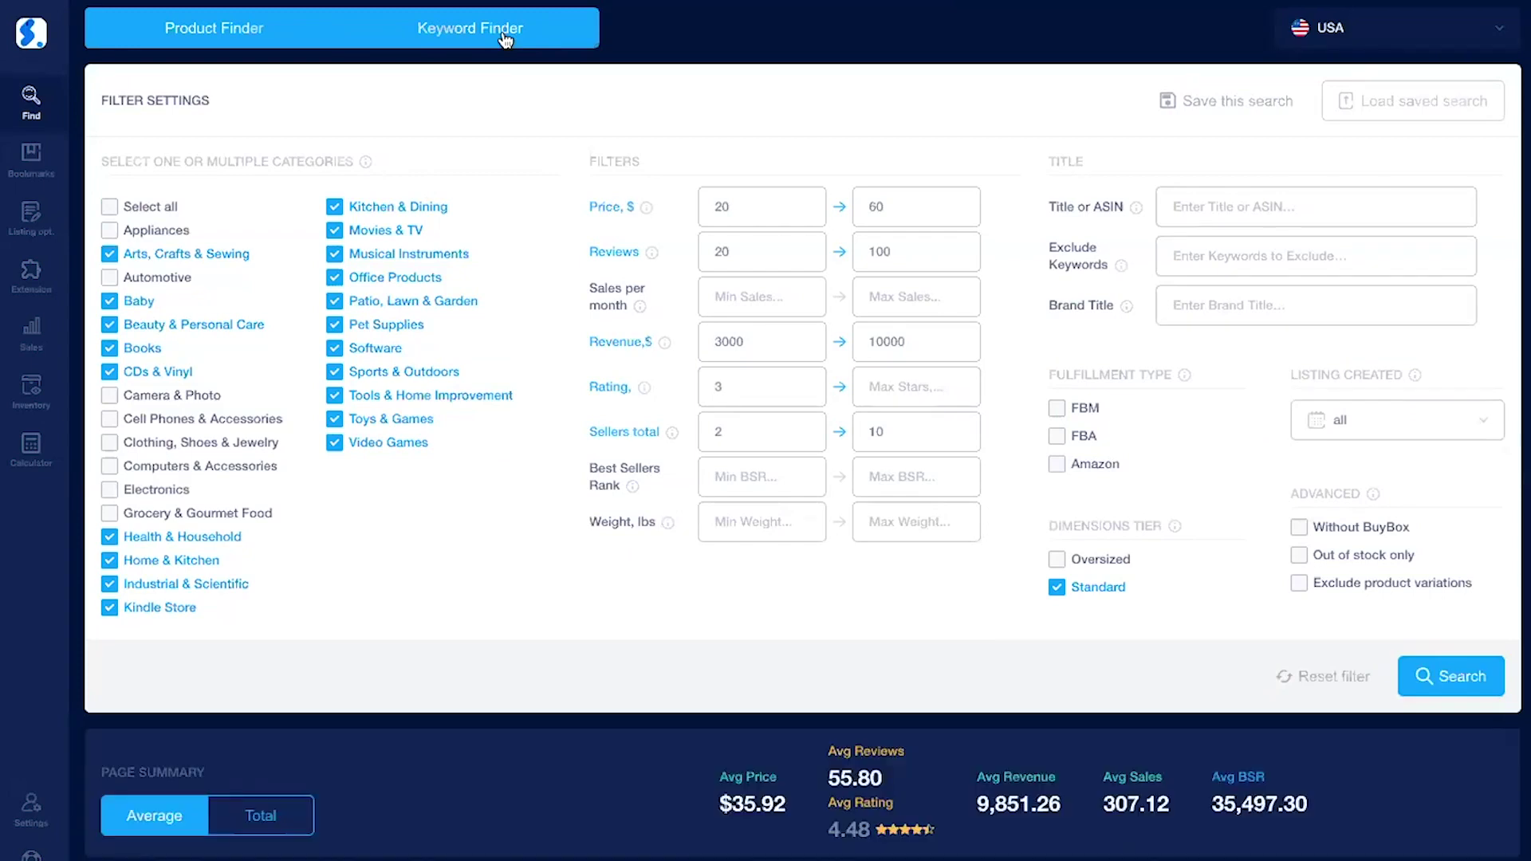
{"action": "left_click", "coordinate": [503, 32]}
{"action": "left_click", "coordinate": [429, 151]}
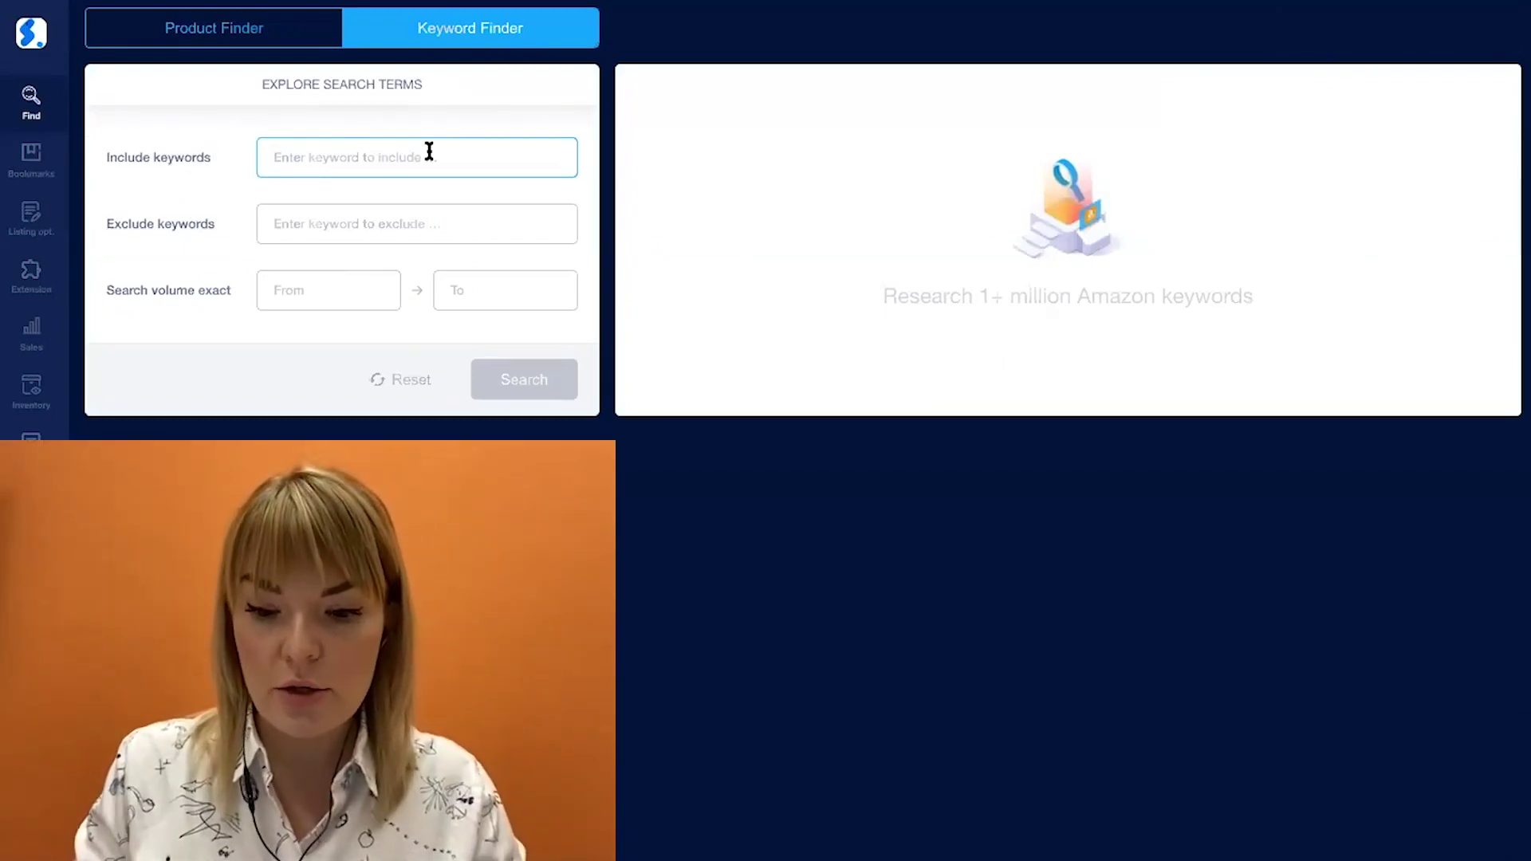
{"action": "type", "text": "cutting"}
{"action": "type", "text": "board"}
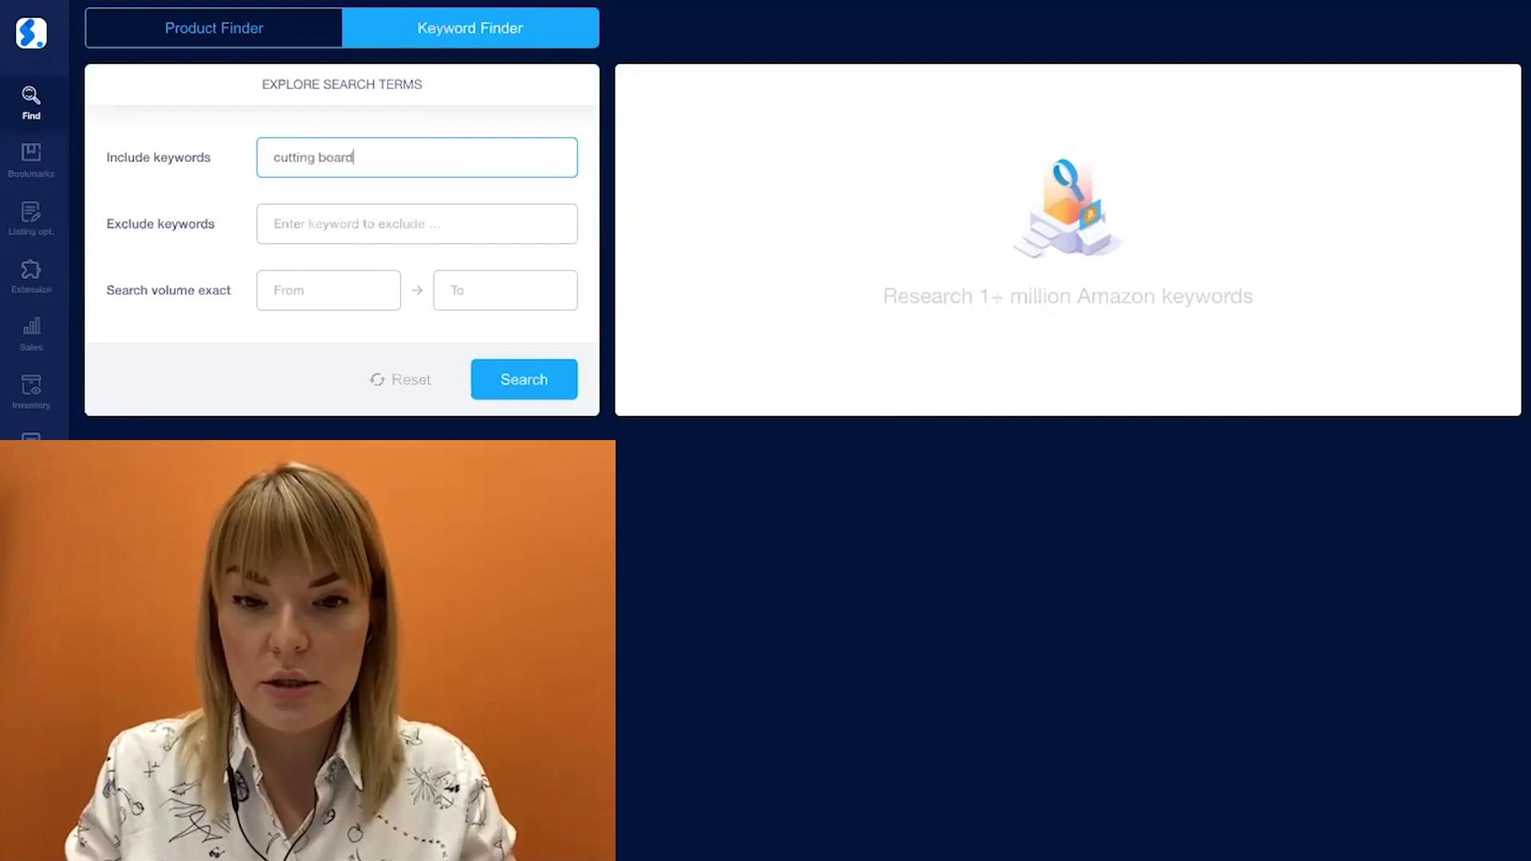
{"action": "key", "text": "Return"}
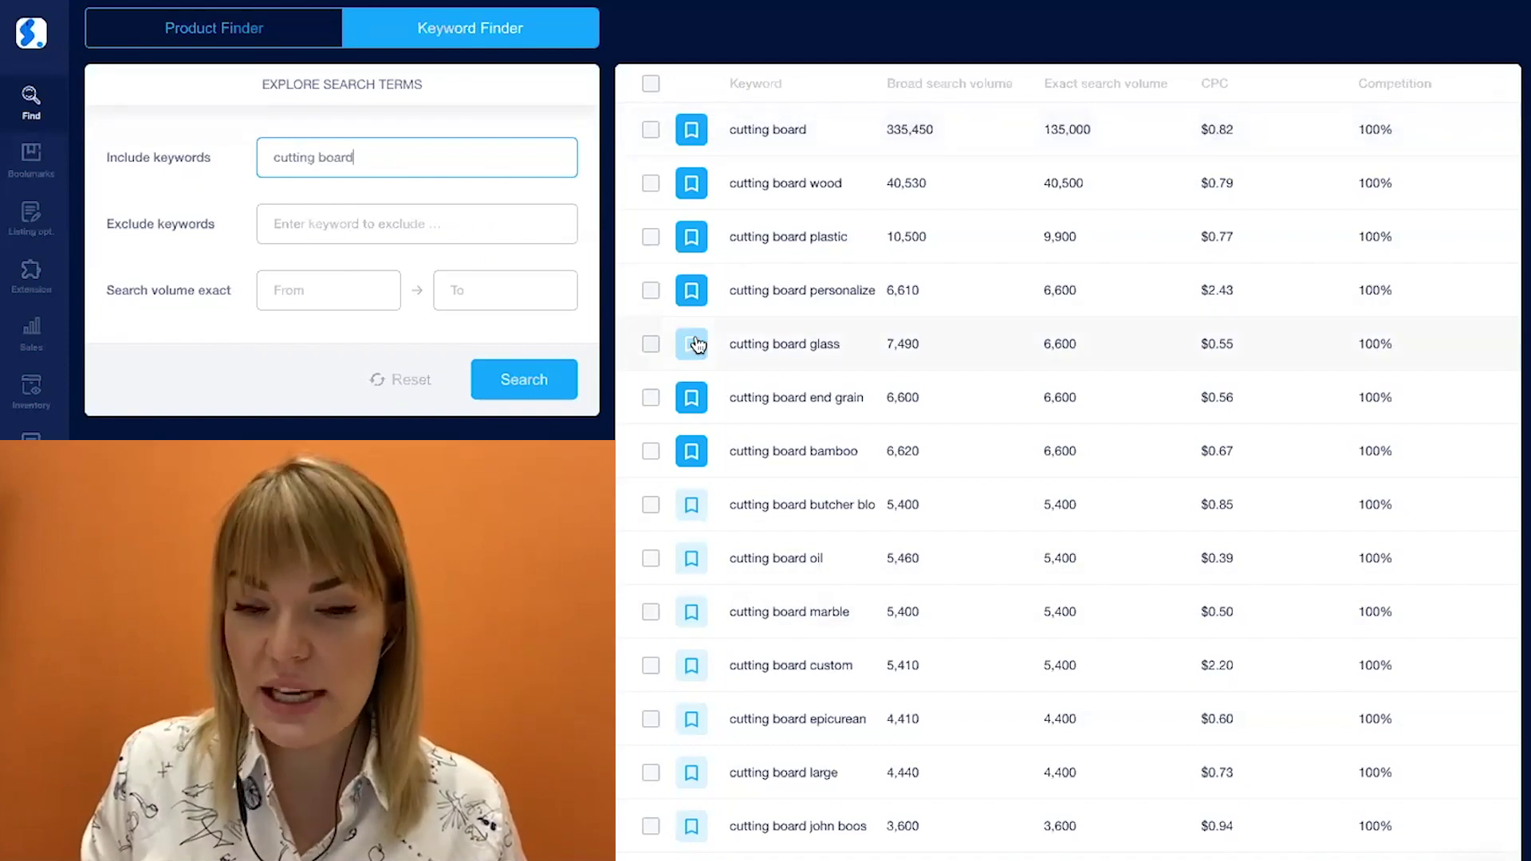
Open the "cutting board" group in Keyword Bookmarks and view the exact search volume chart for the "cutting board" keyword.
{"action": "left_click", "coordinate": [41, 159]}
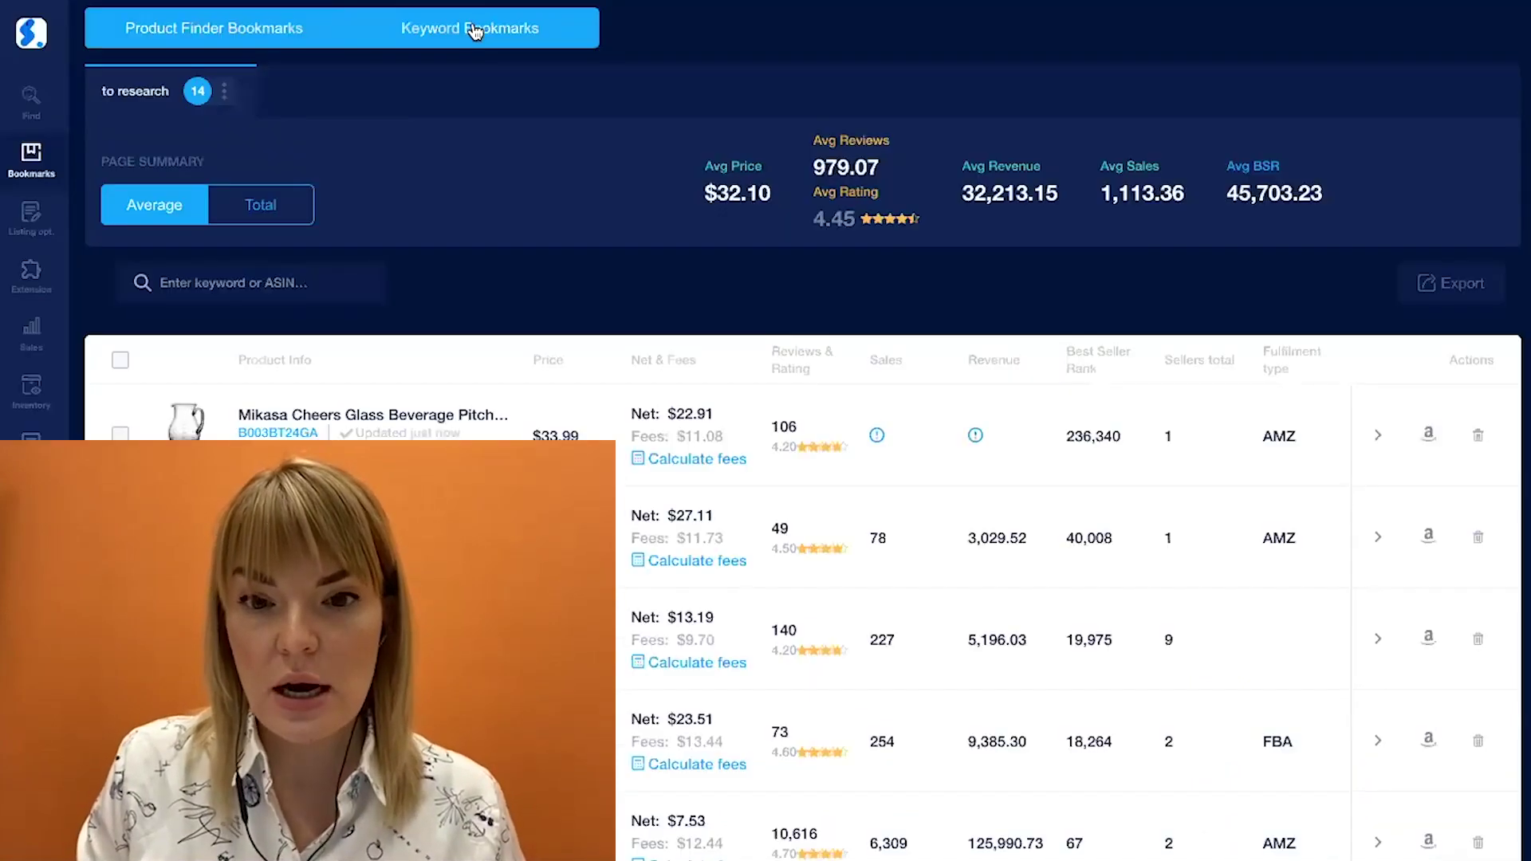
{"action": "left_click", "coordinate": [475, 30]}
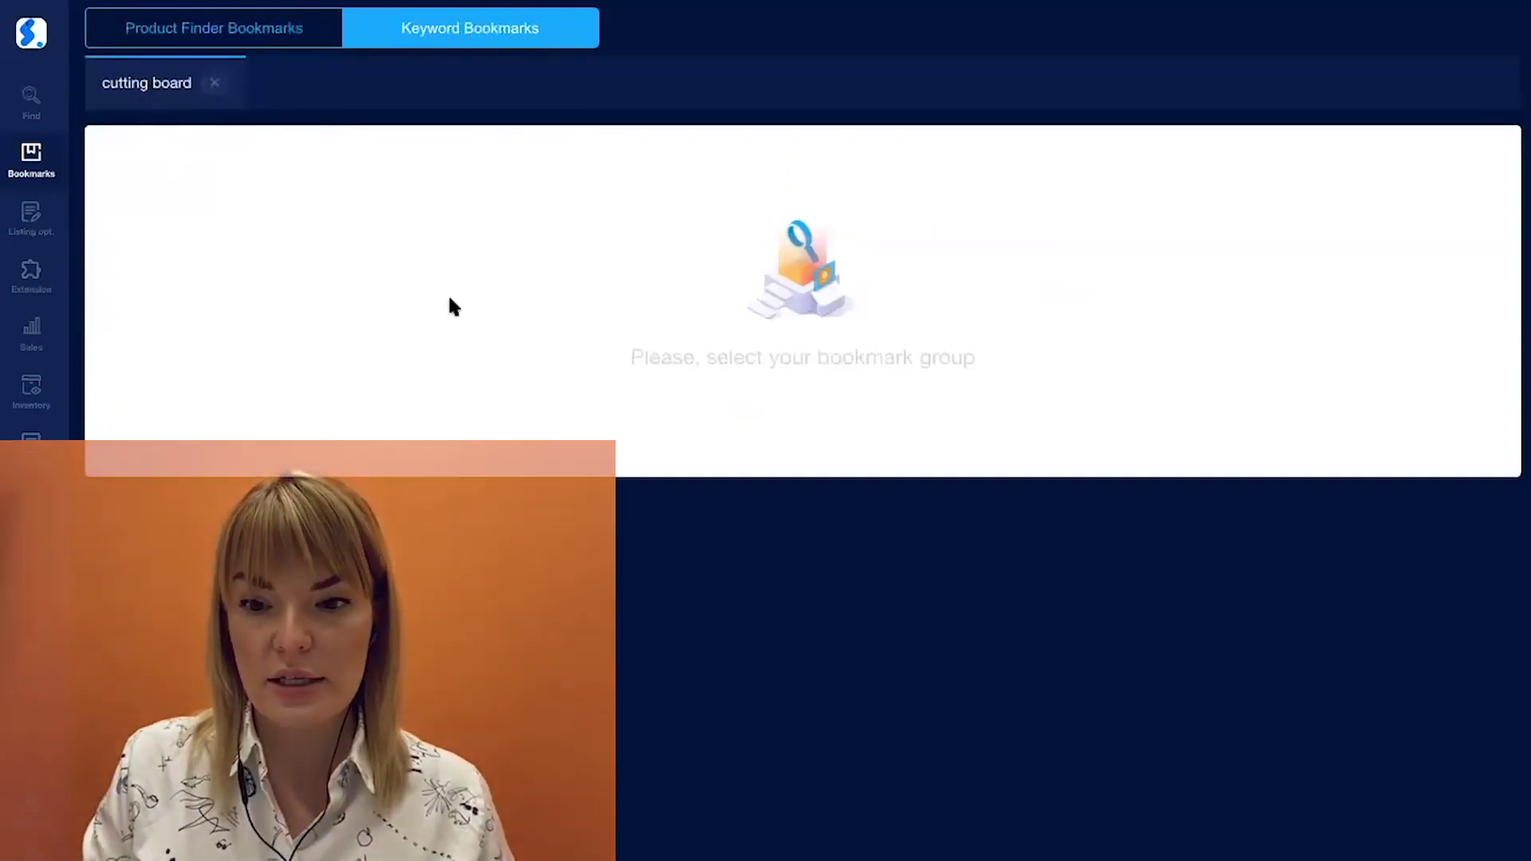
{"action": "left_click", "coordinate": [175, 94]}
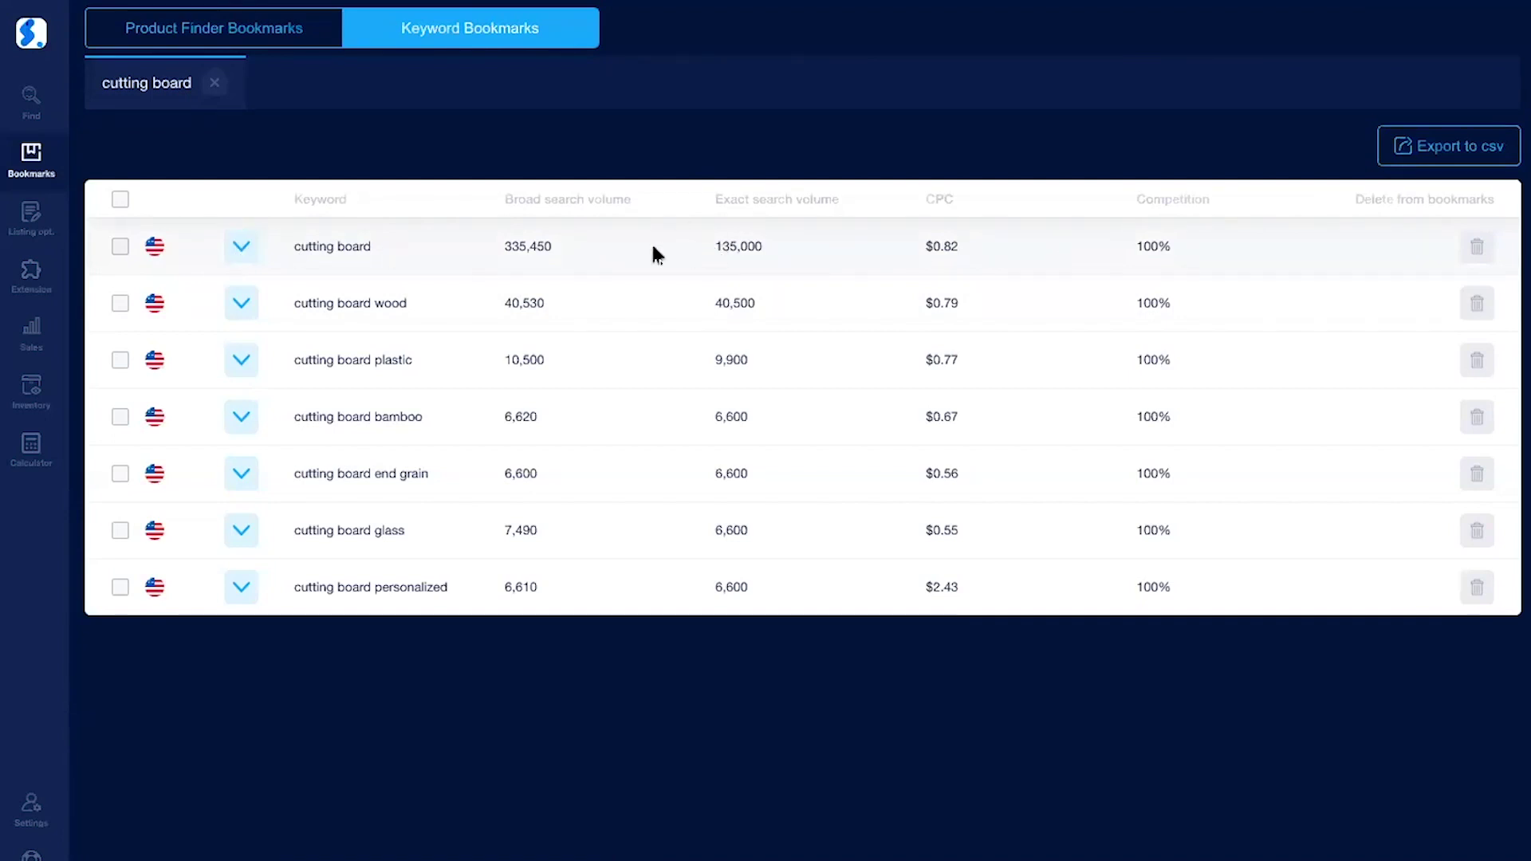
{"action": "left_click", "coordinate": [243, 249]}
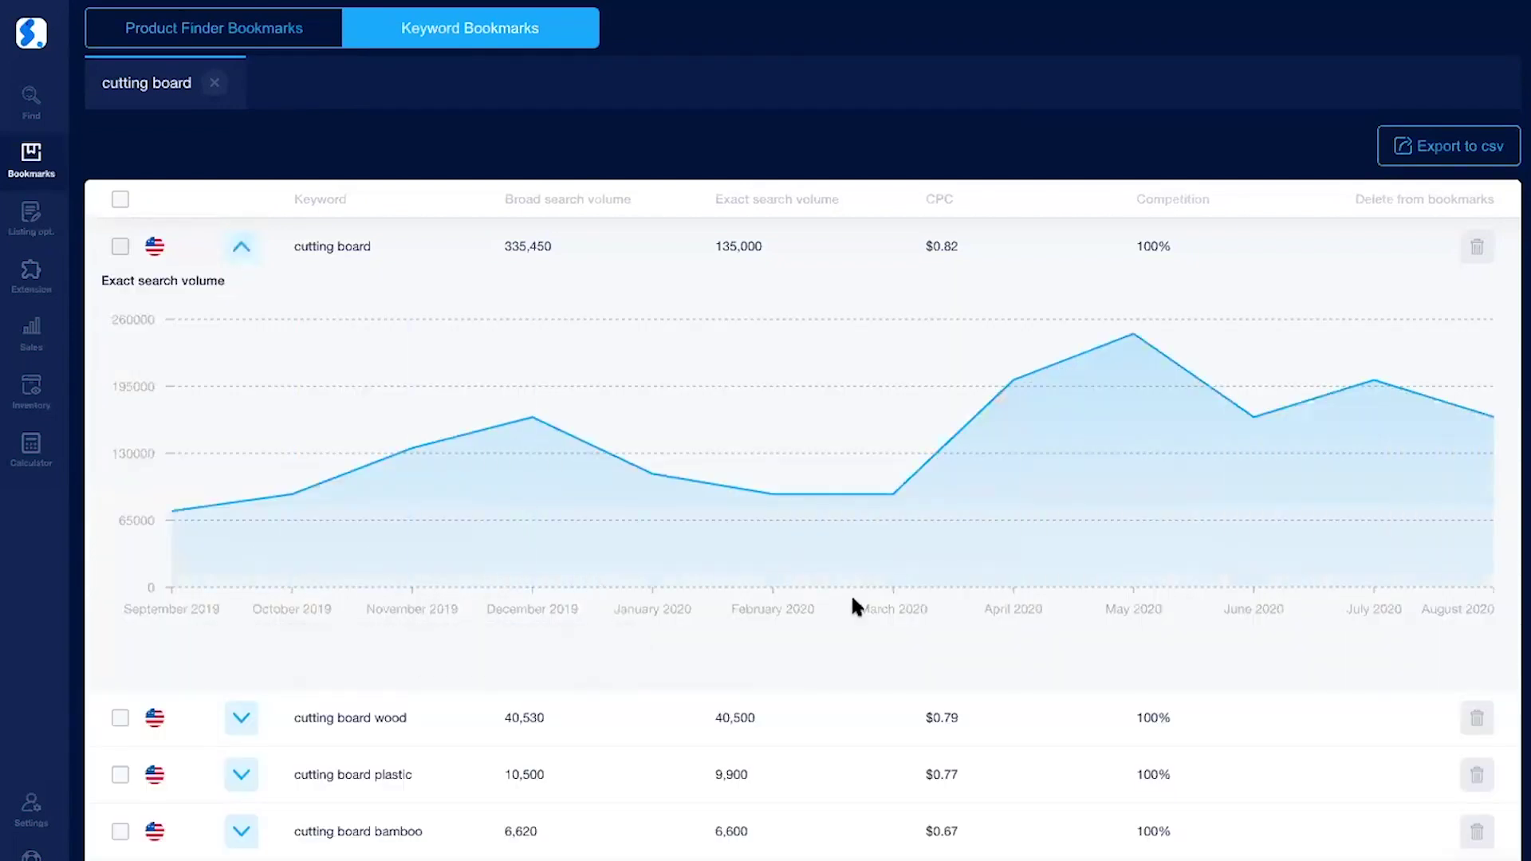
{"action": "mouse_move", "coordinate": [892, 573]}
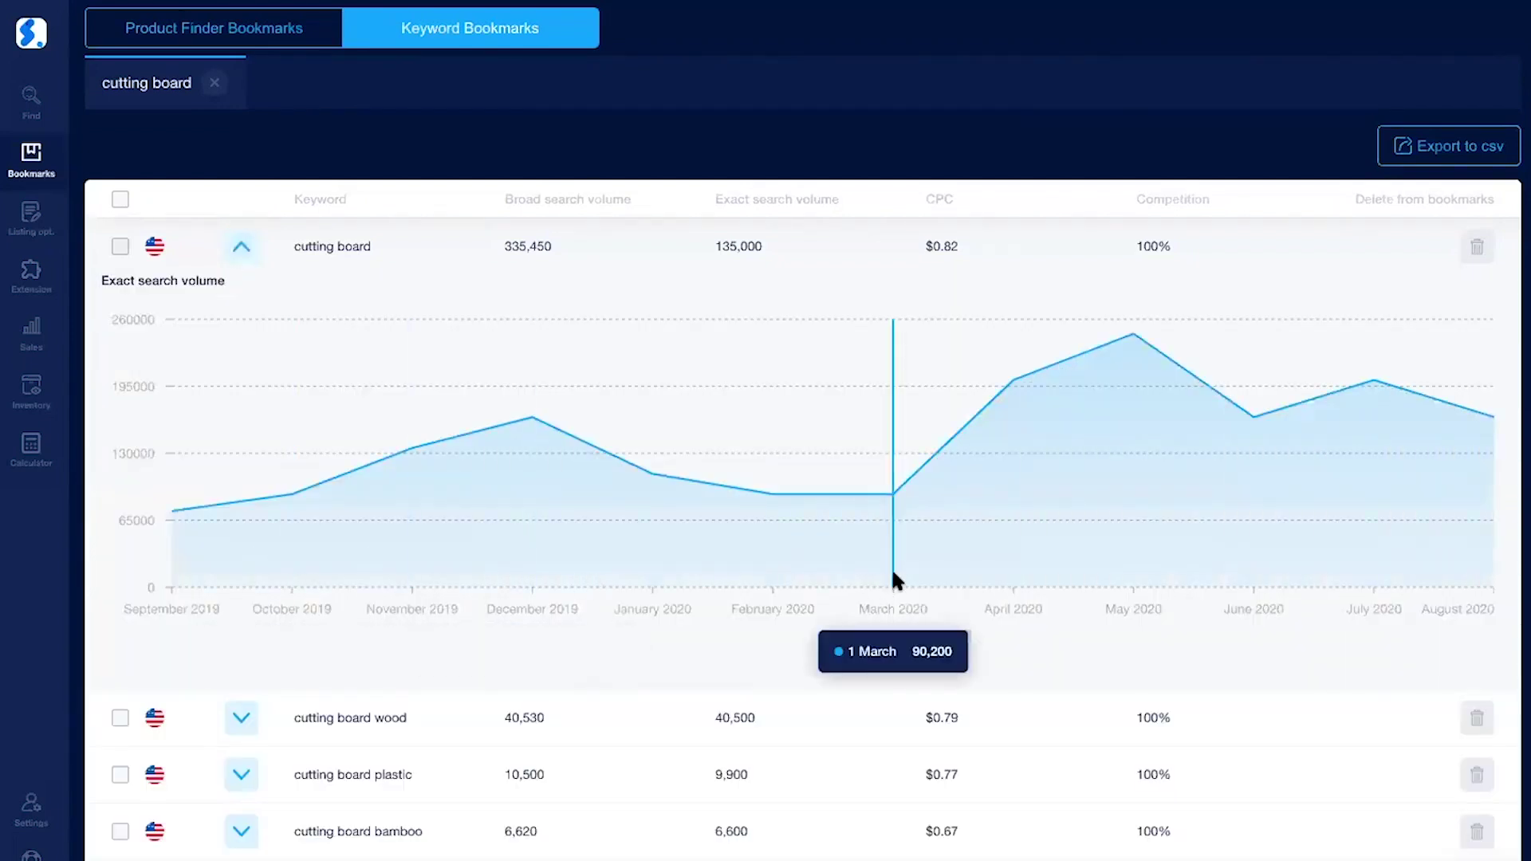